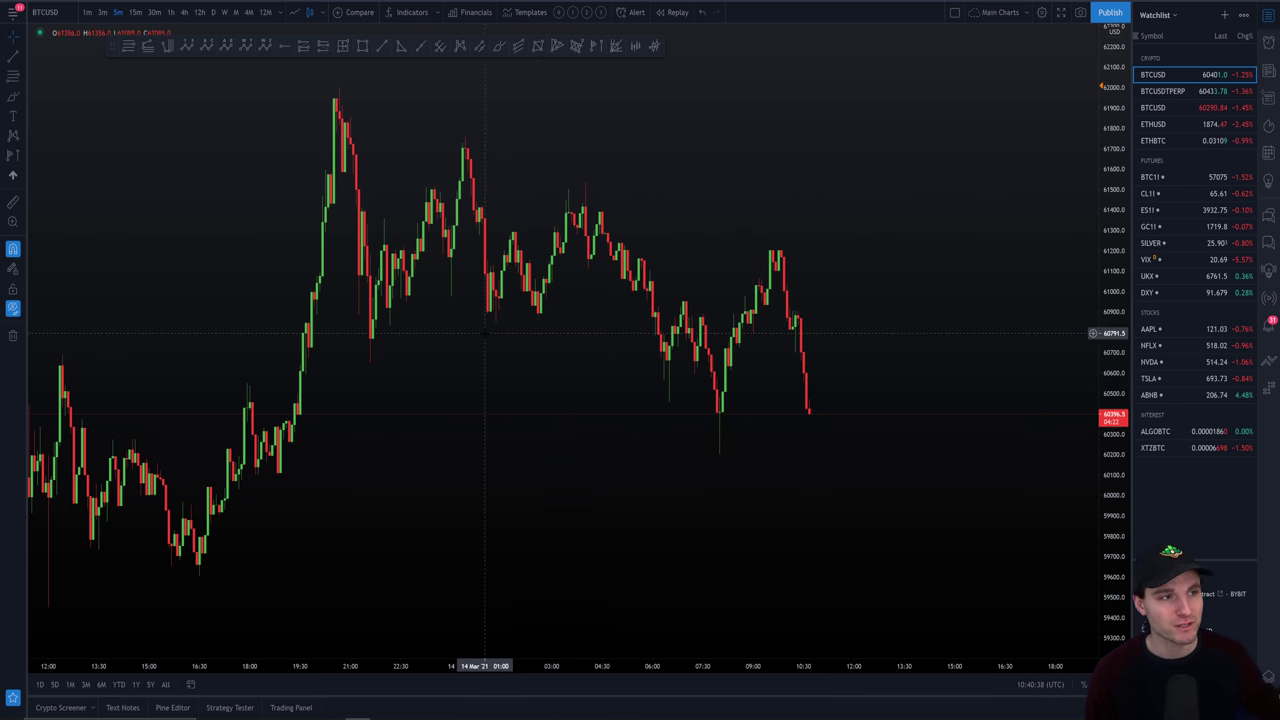
- Unhide the volume profile and the red and yellow level drawings, then switch to Discord
left_click(14, 311)
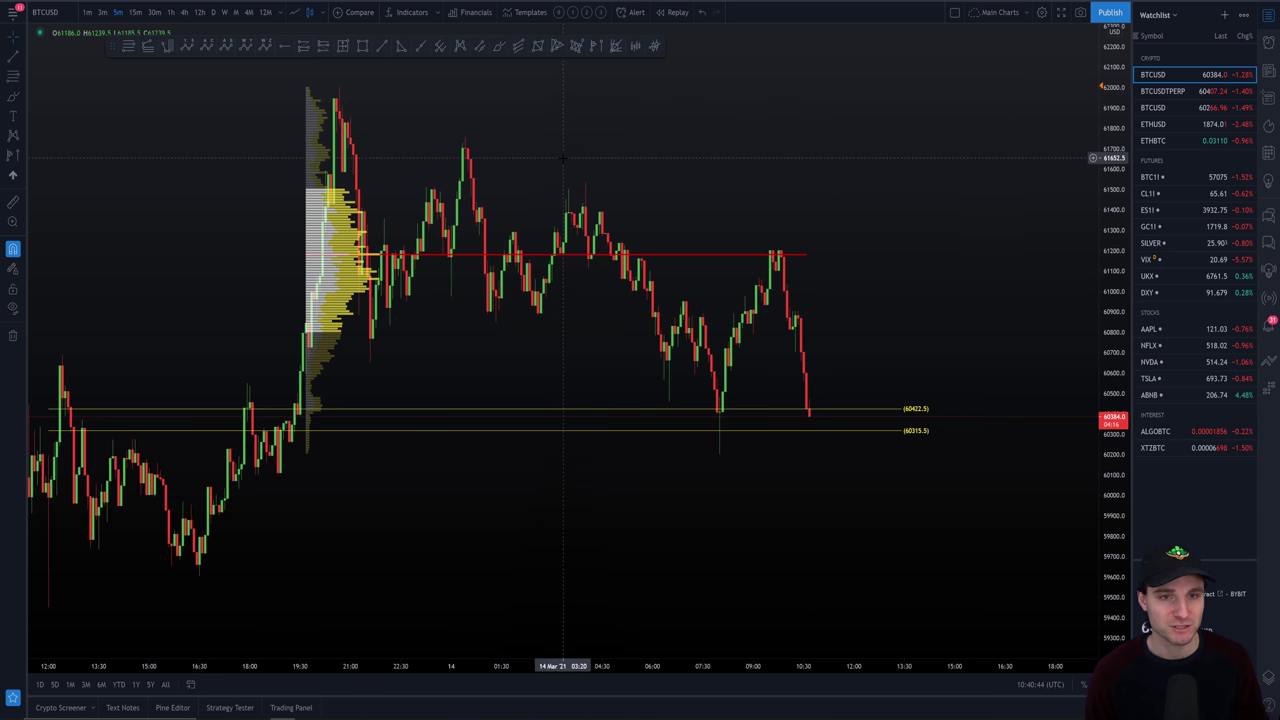
key("alt+Tab")
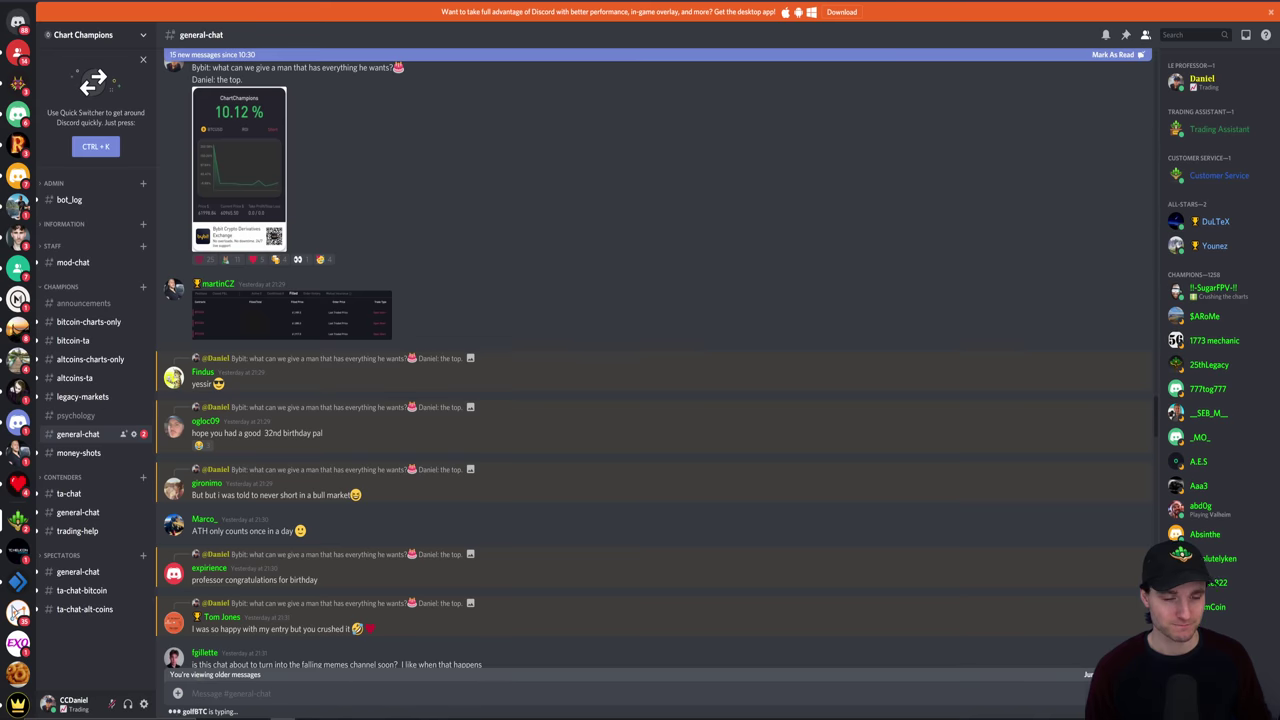
- Enlarge the shared 10.12% ROI screenshot twice, closing it each time
left_click(254, 201)
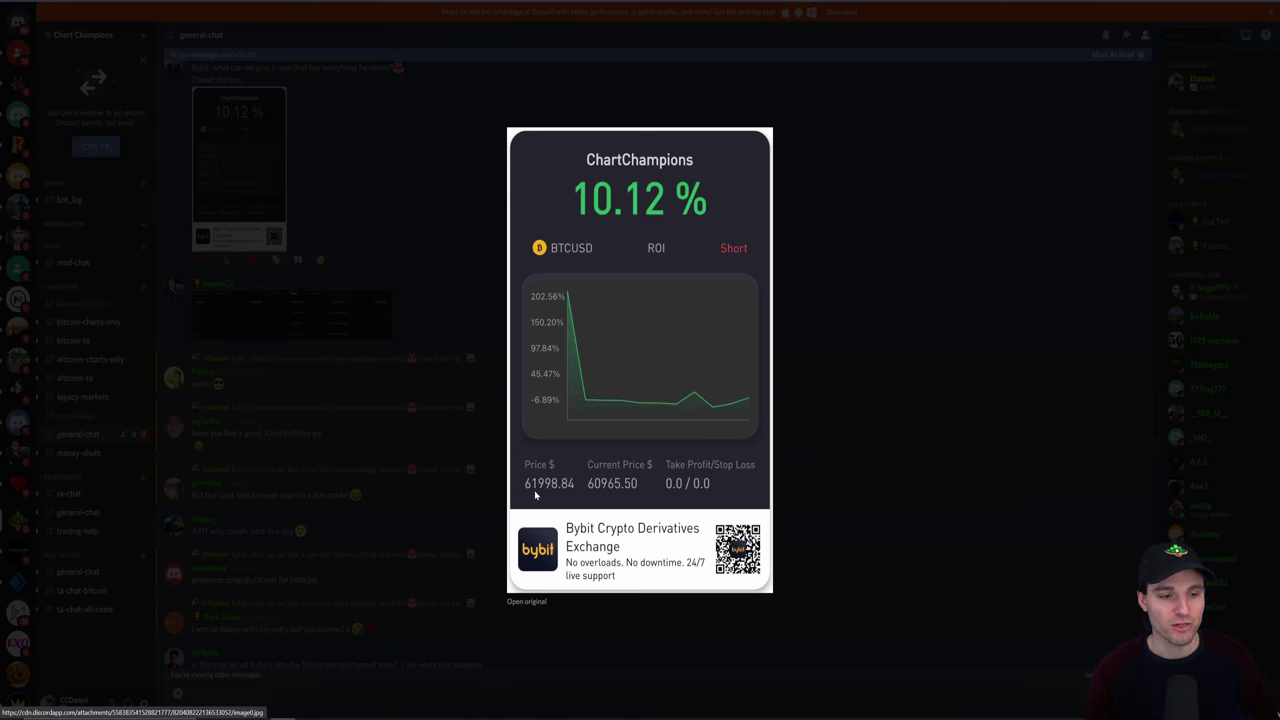
left_click(922, 368)
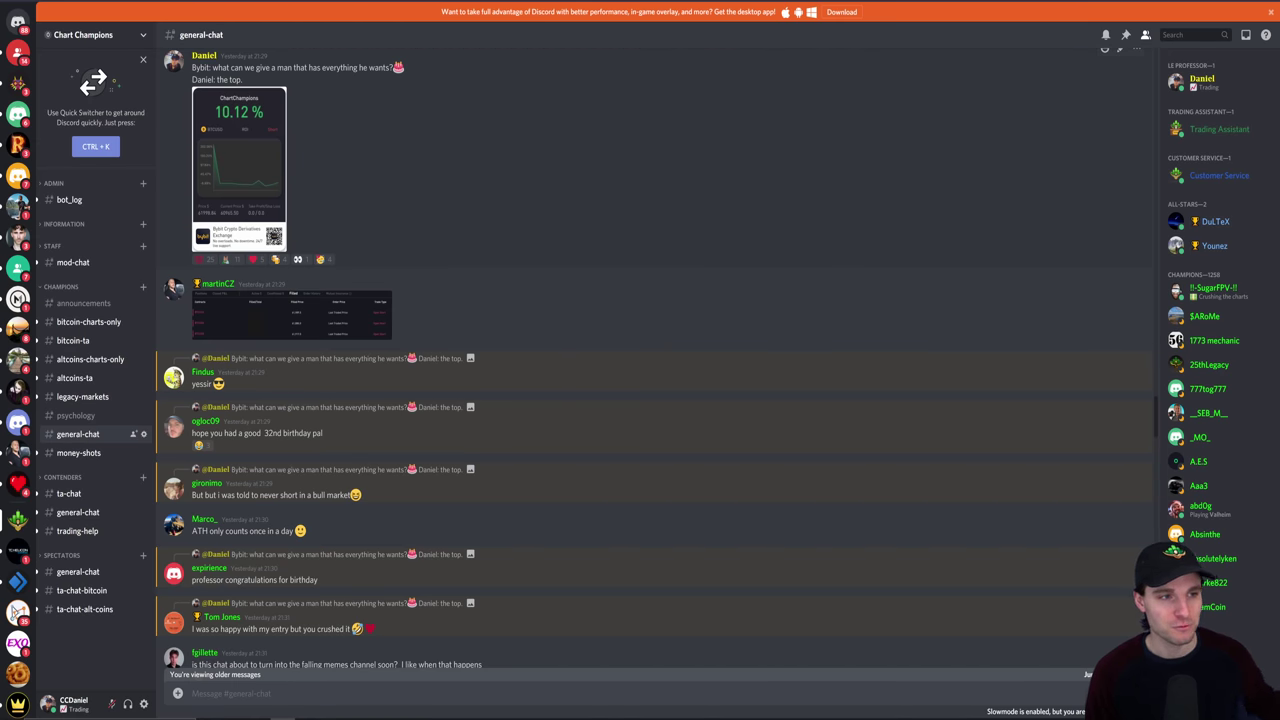
left_click(260, 189)
left_click(848, 340)
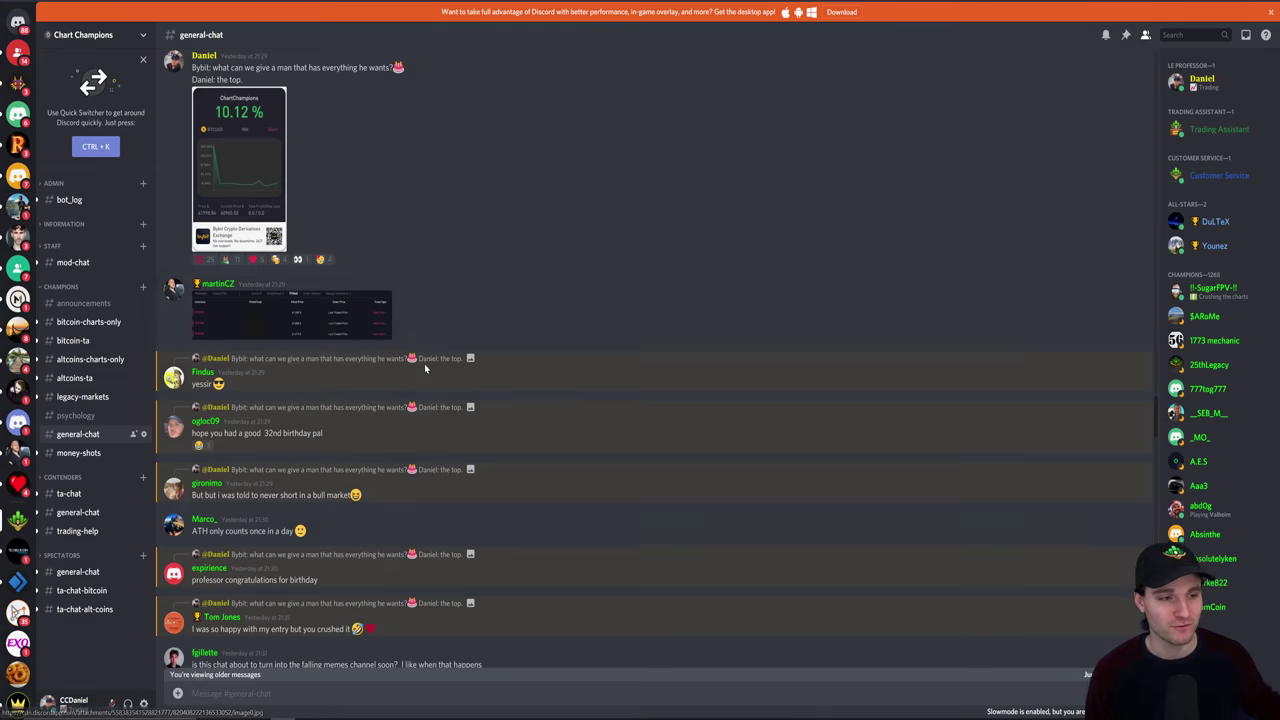
- View the filled-orders and ROI screenshots, close them, and return to TradingView
left_click(323, 328)
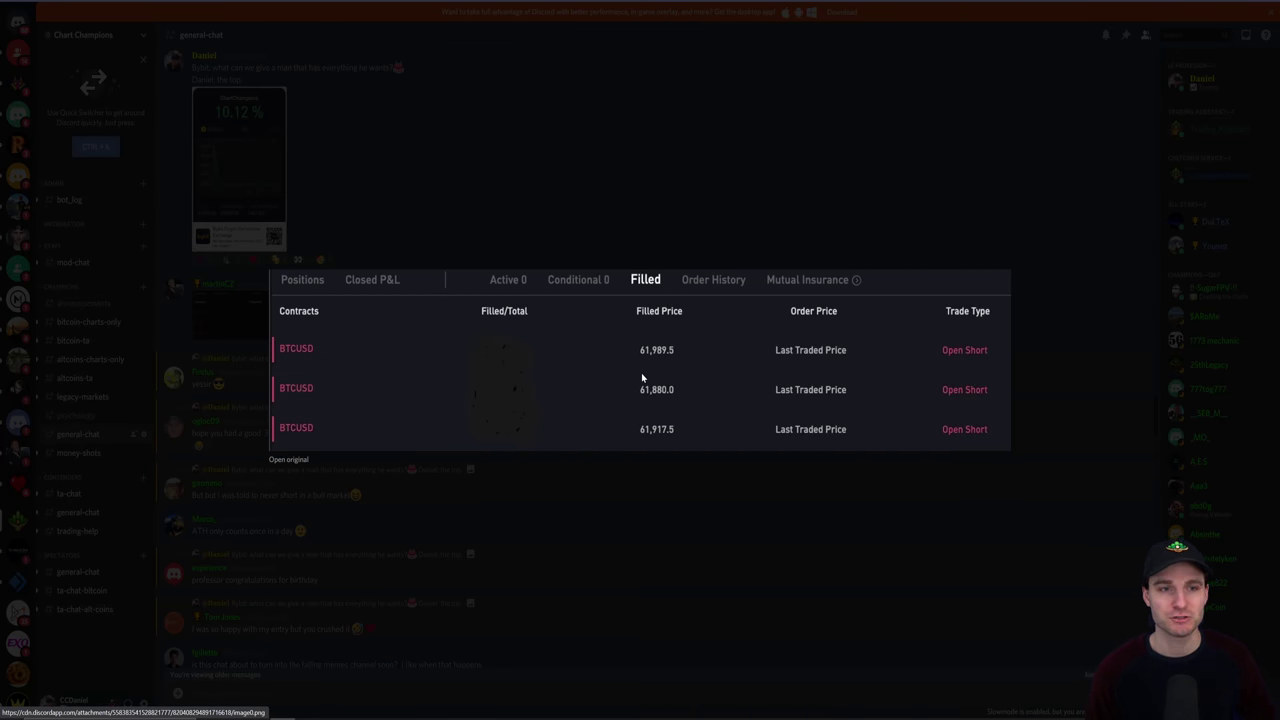
left_click(753, 512)
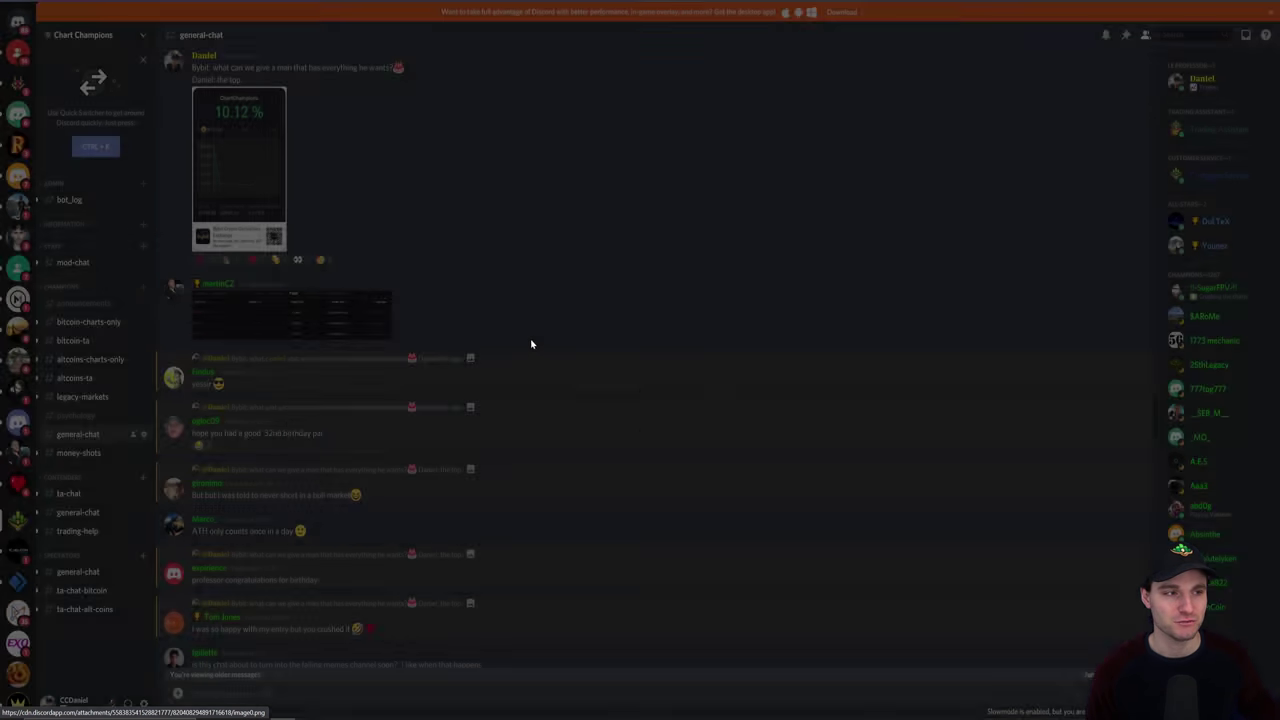
left_click(240, 170)
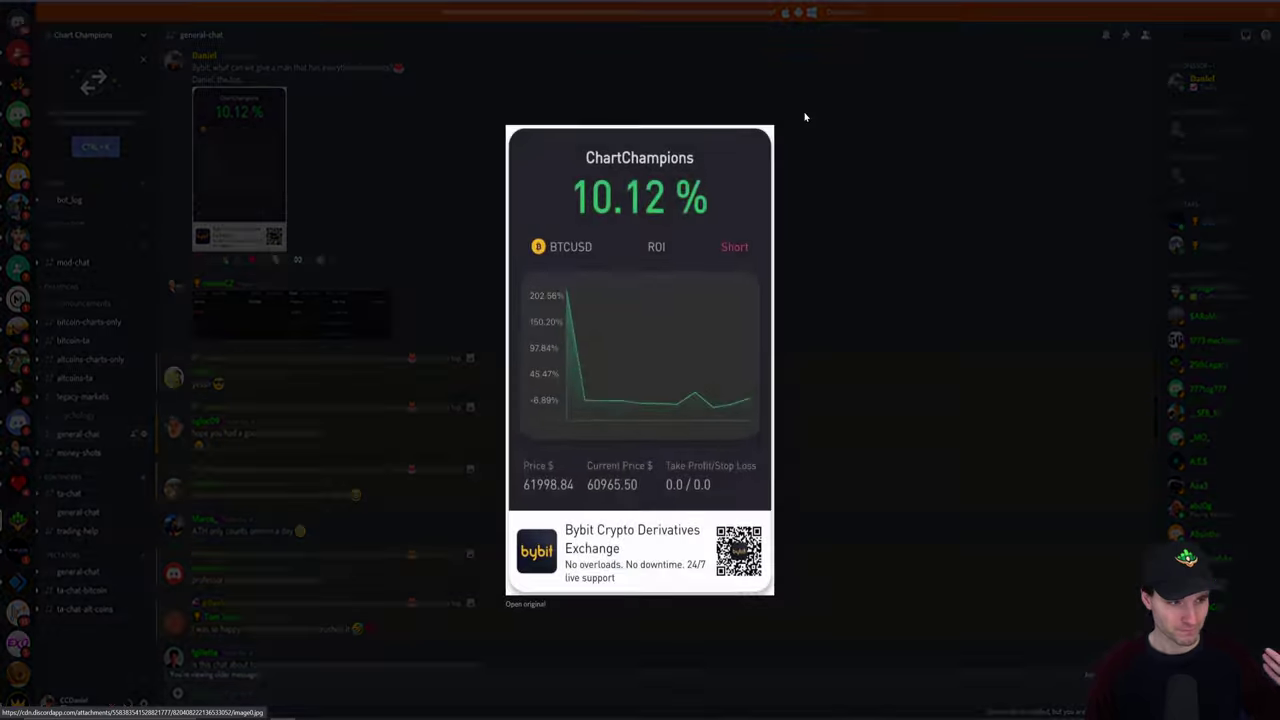
left_click(954, 374)
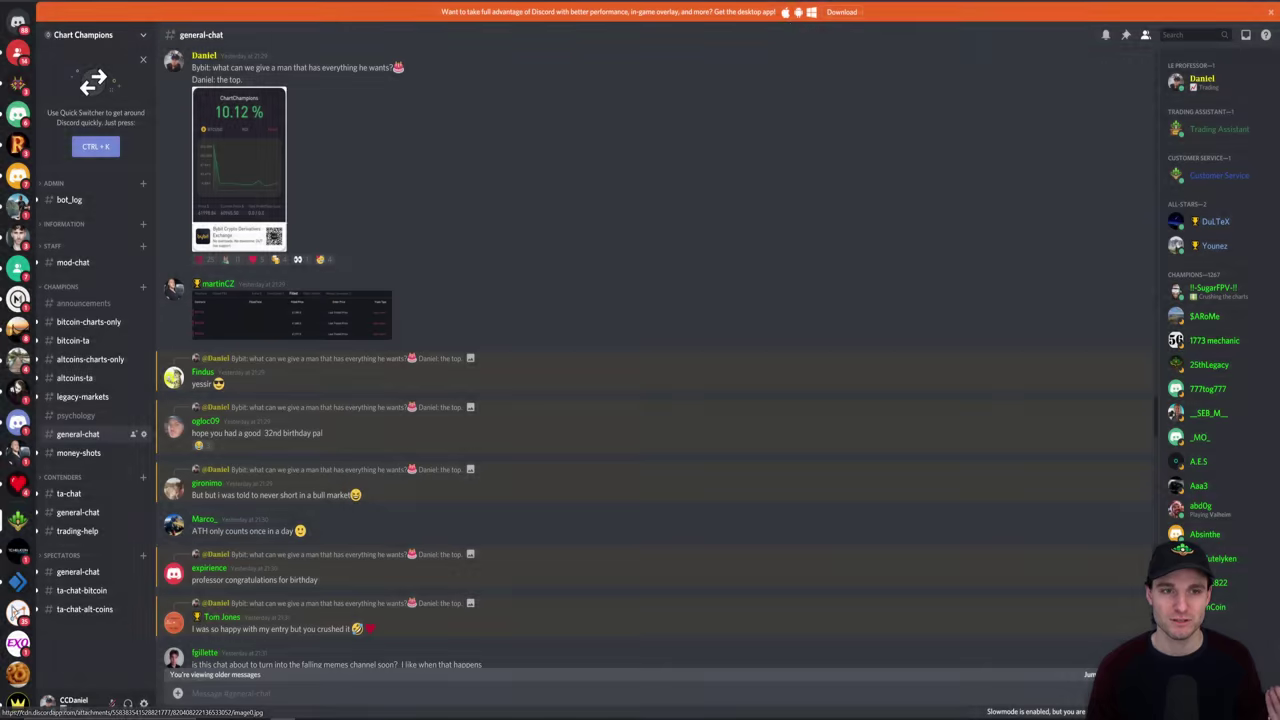
key("alt+Tab")
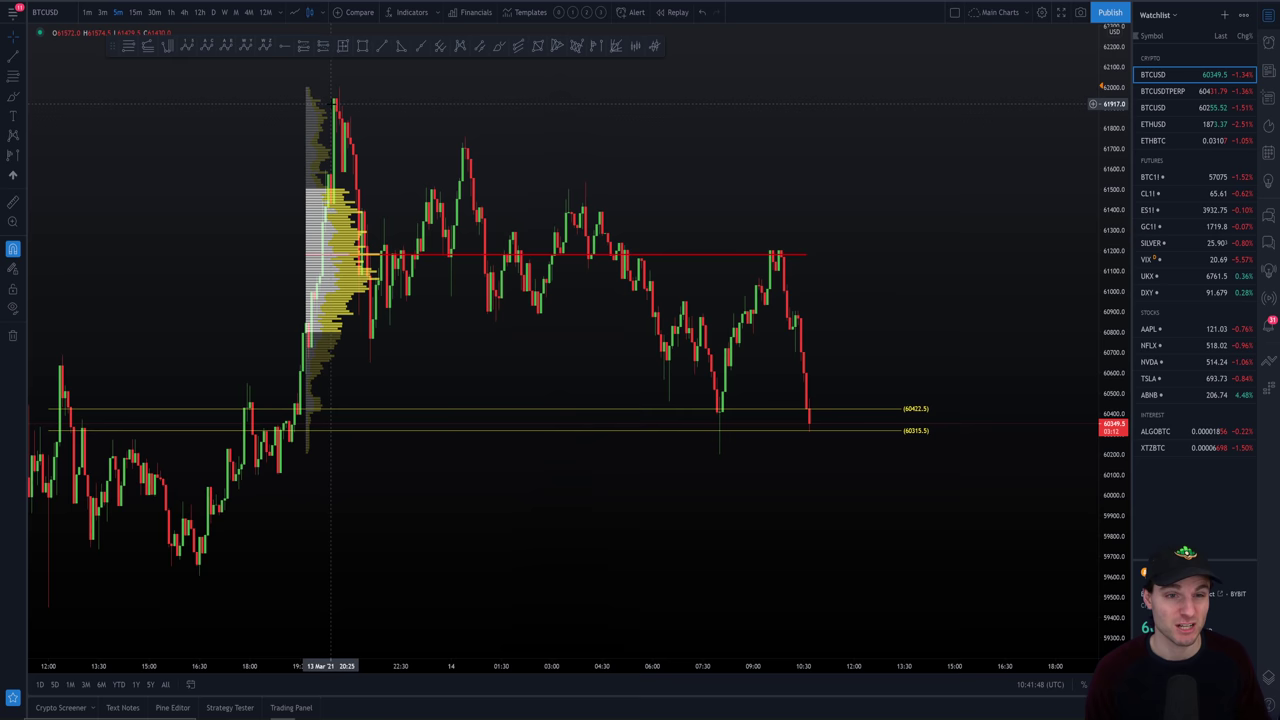
- Switch from the marked-up BTCUSD chart to Discord with Alt+Tab
key("alt+Tab")
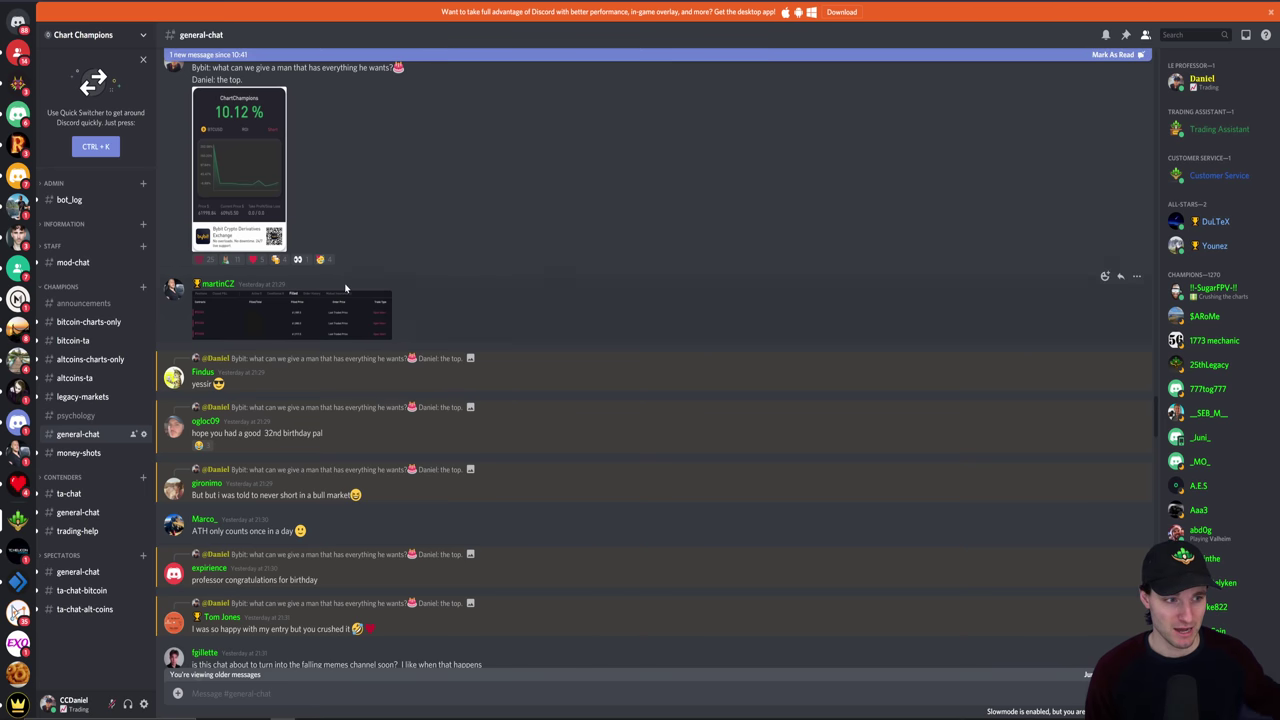
- Preview the filled-orders and 10.12% ROI screenshots, close the viewer, and return to TradingView
left_click(346, 291)
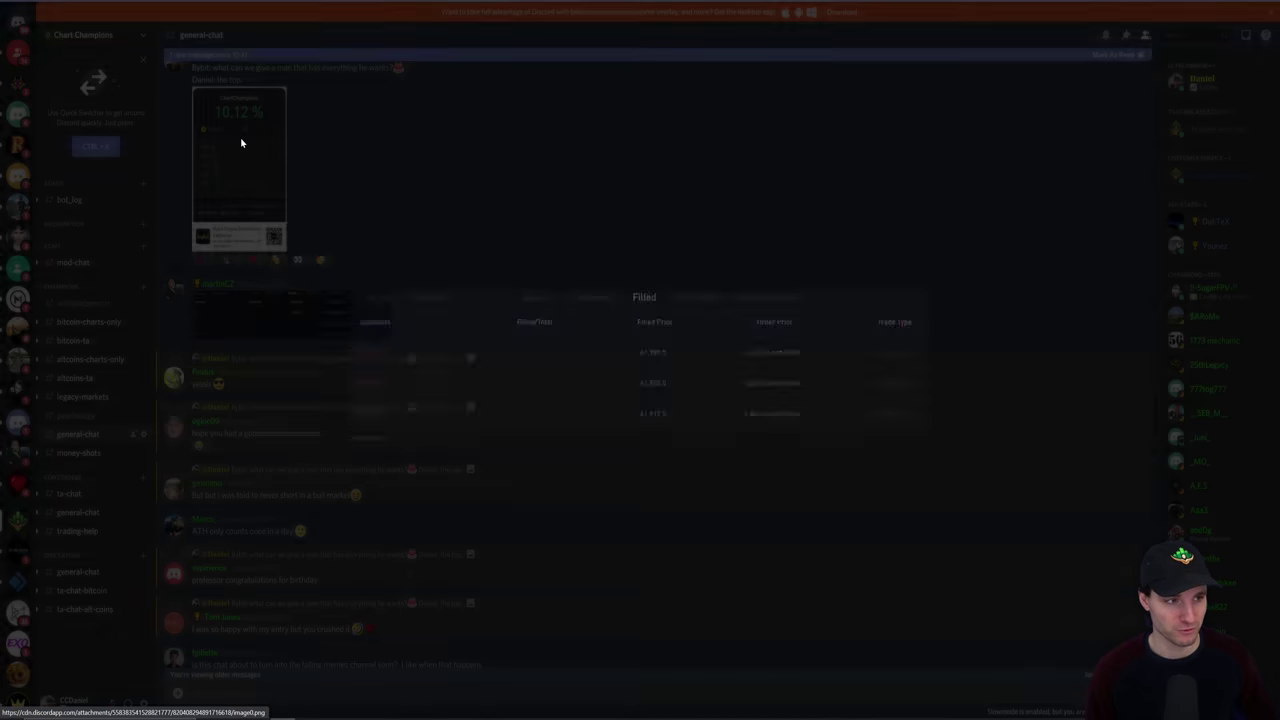
left_click(240, 140)
left_click(855, 365)
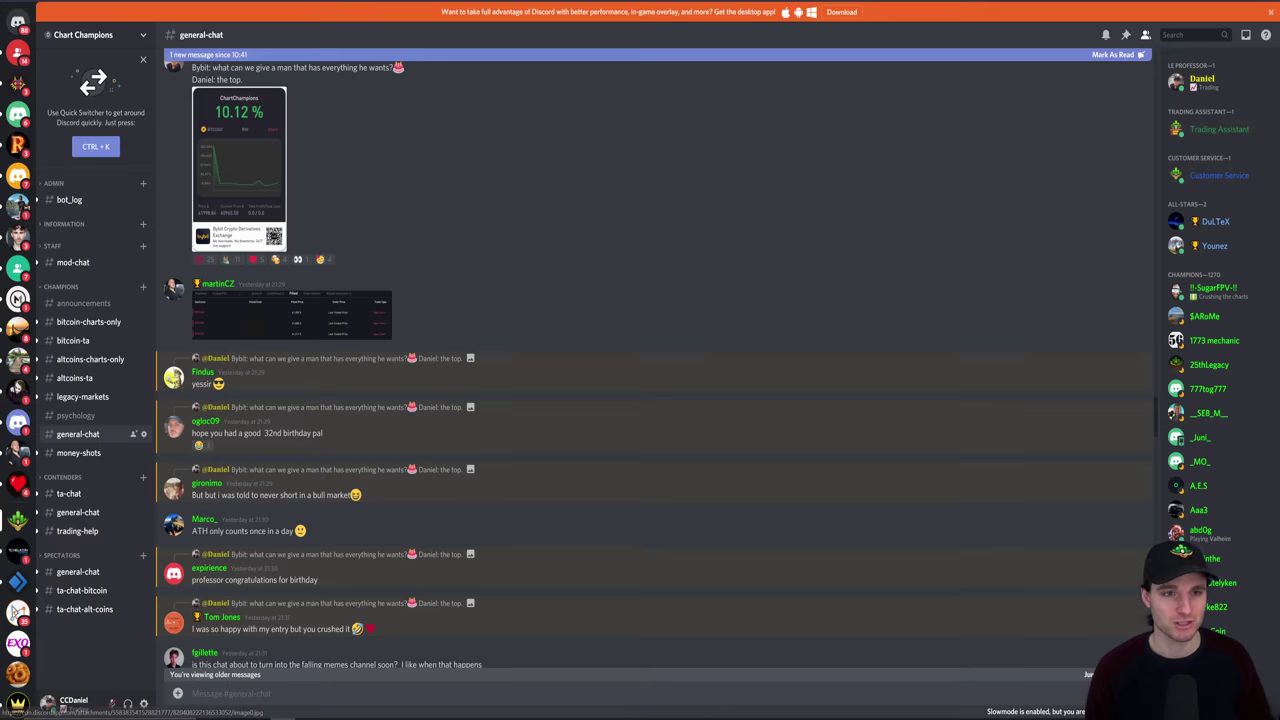
key("alt+Tab")
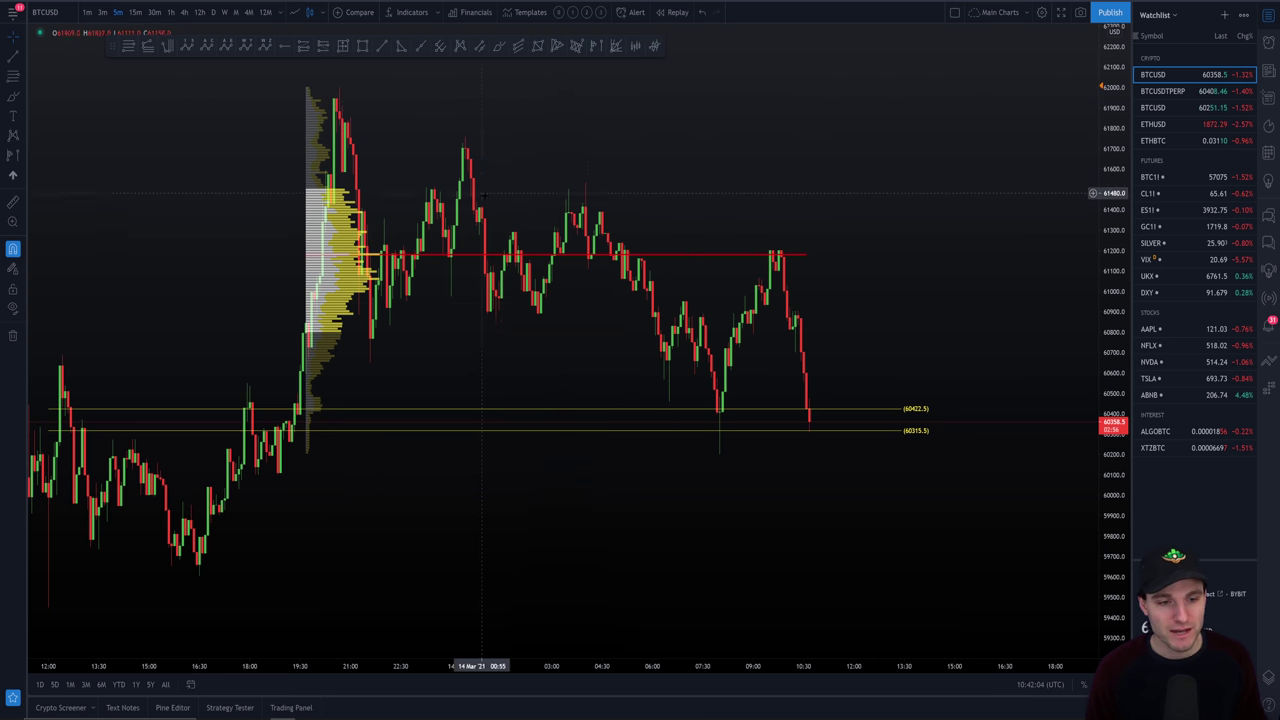
- Replace the old yellow support lines with new ones at 60423.5 and 60316.5
left_click(640, 412)
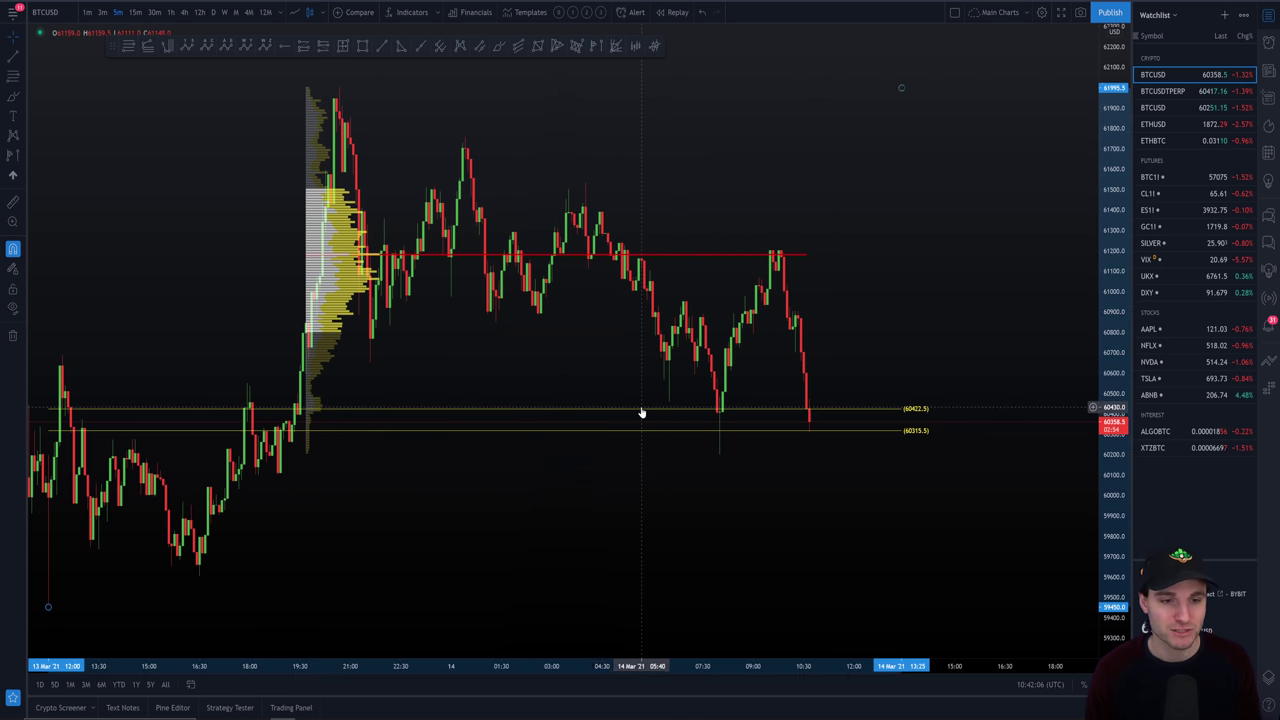
key("Delete")
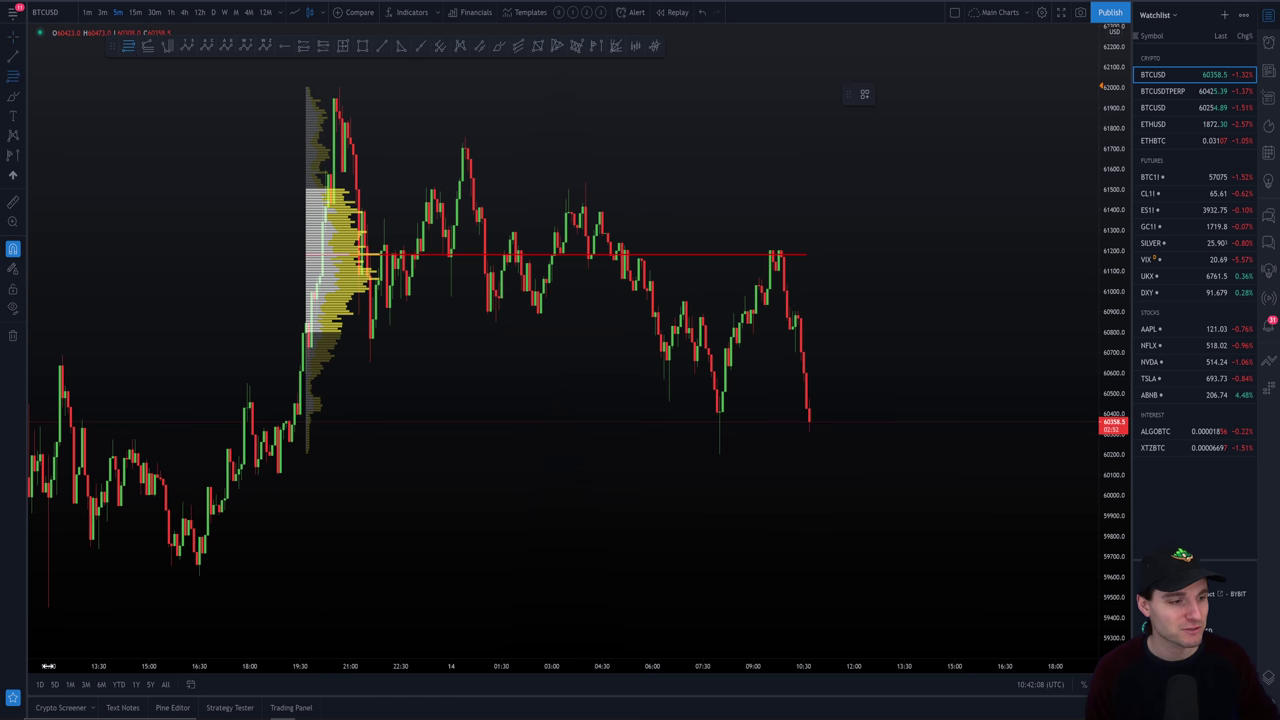
left_click(48, 606)
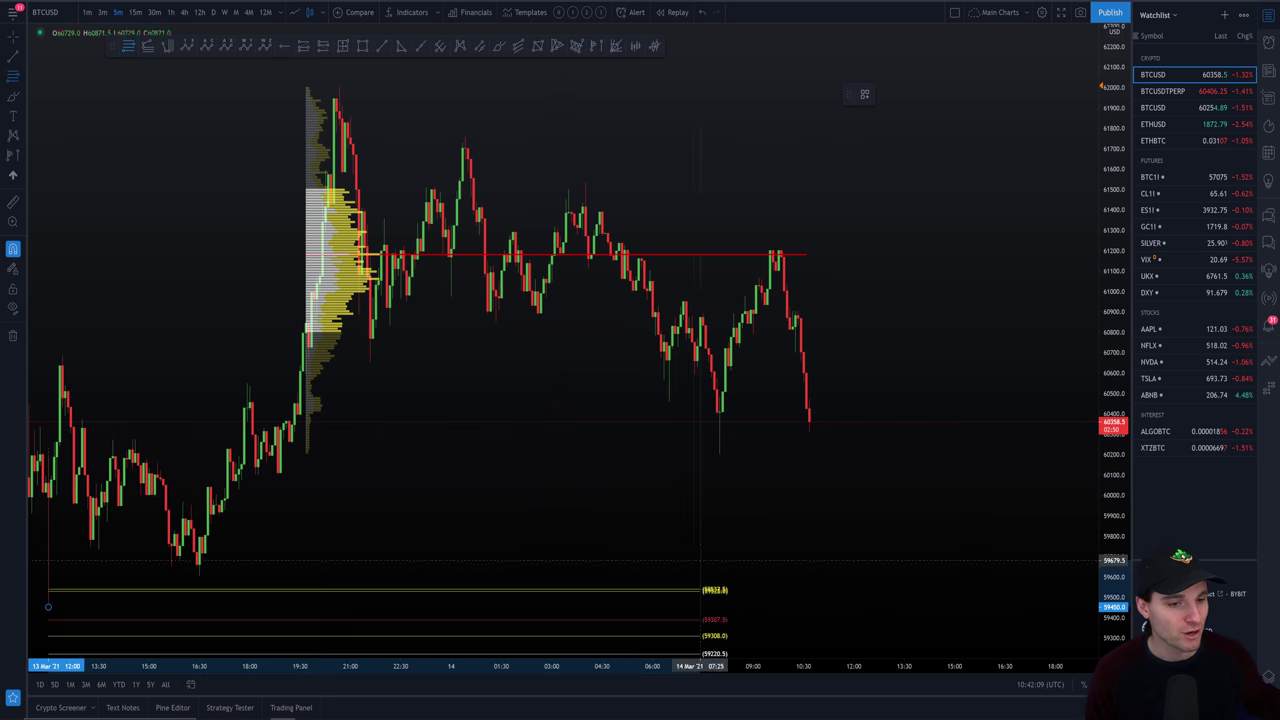
left_click(1015, 87)
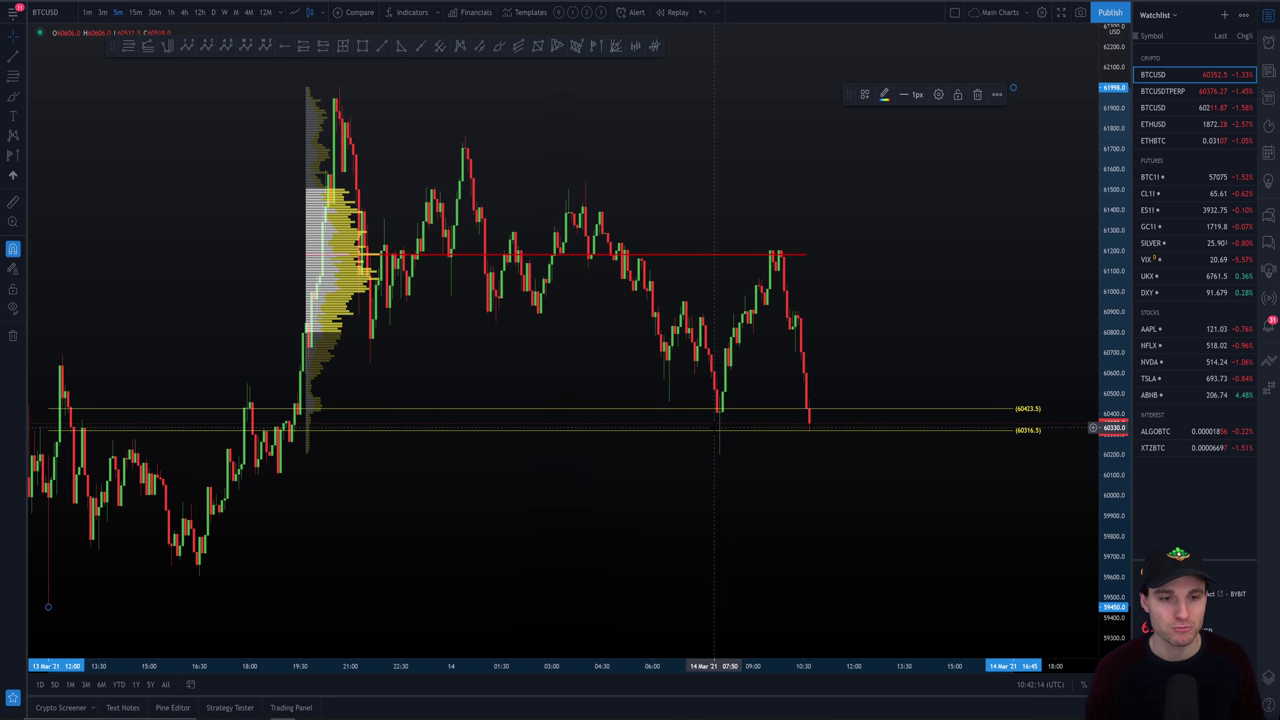
- Brush a freehand mark over the chart's top peak, briefly check Discord, and come back
left_click(499, 47)
mouse_move(318, 108)
left_mouse_down()
mouse_move(348, 112)
mouse_move(370, 90)
mouse_move(350, 117)
left_mouse_up()
key("alt+Tab")
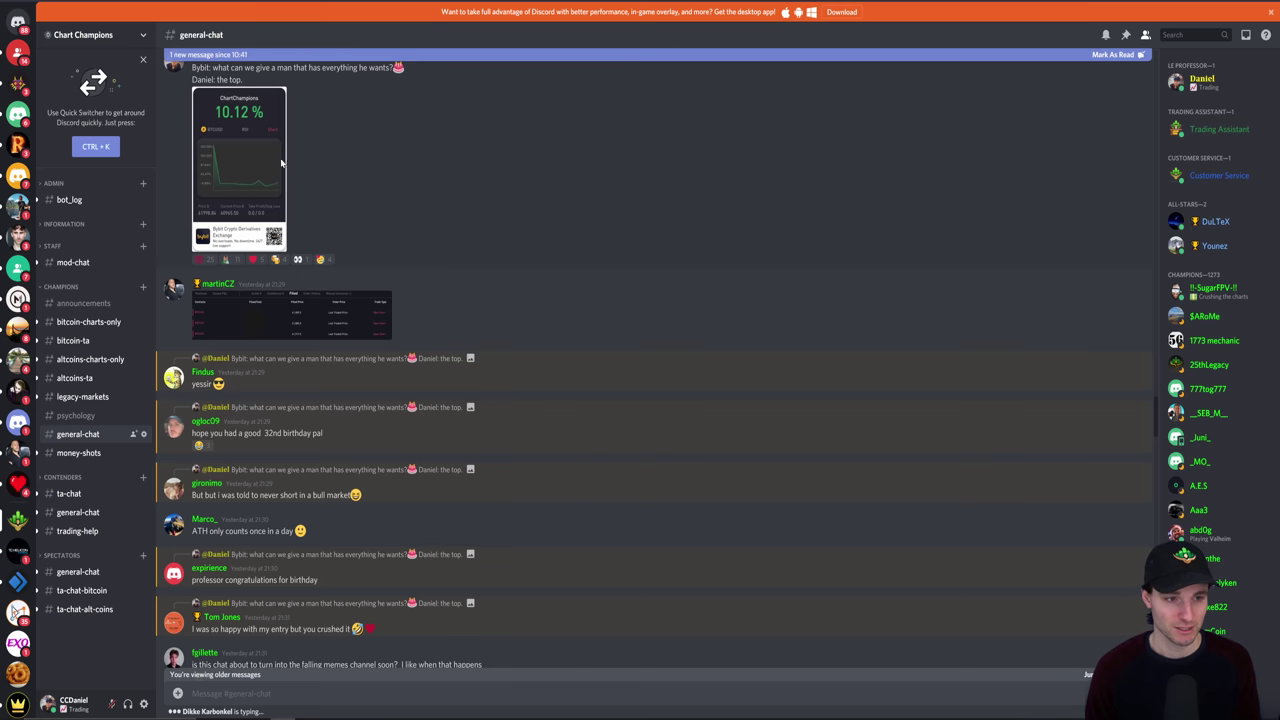
left_click(238, 170)
key("alt+Tab")
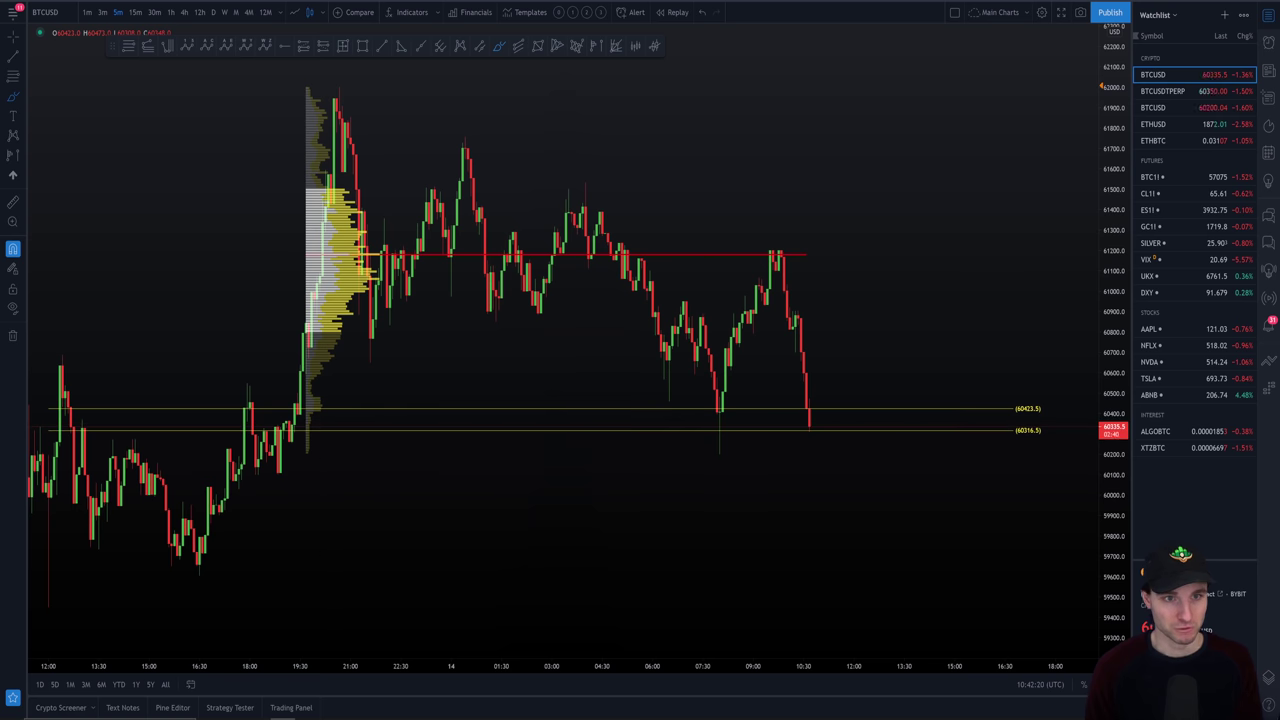
- Sketch and erase freehand strokes from the top peak to the low and around the recent low
mouse_move(333, 90)
left_mouse_down()
mouse_move(715, 445)
mouse_move(740, 415)
mouse_move(728, 399)
left_mouse_up()
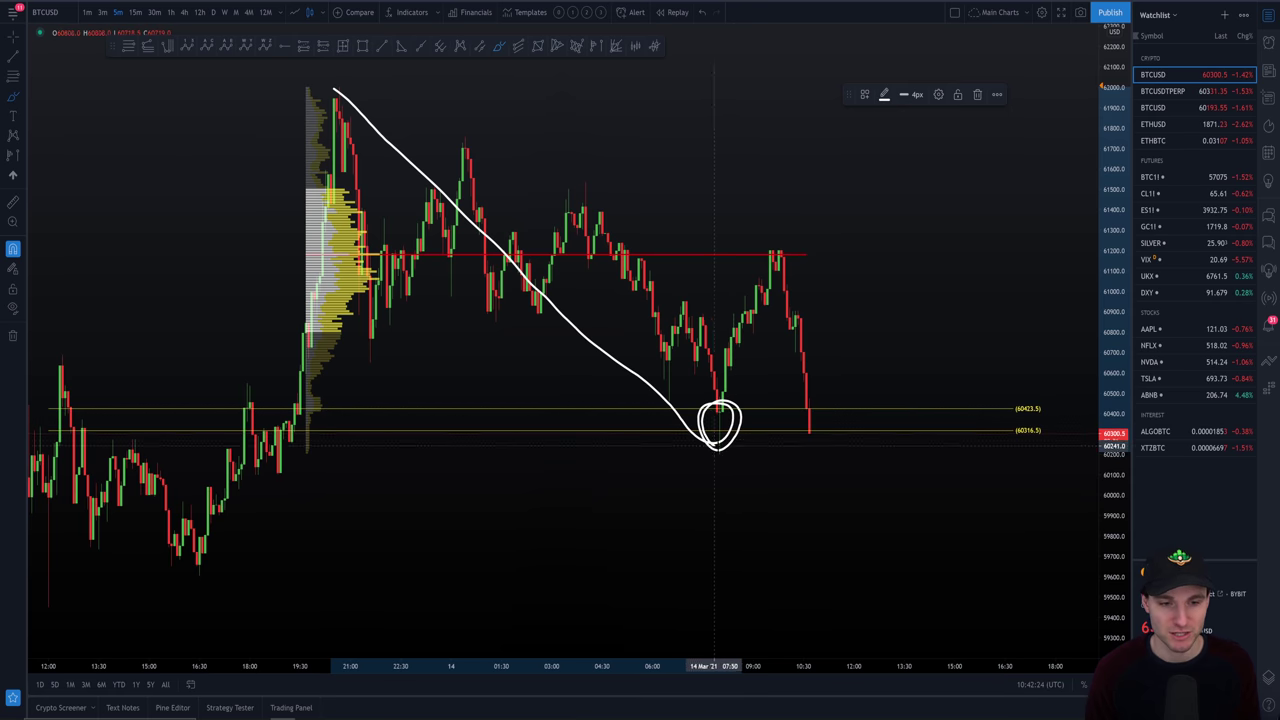
key("Delete")
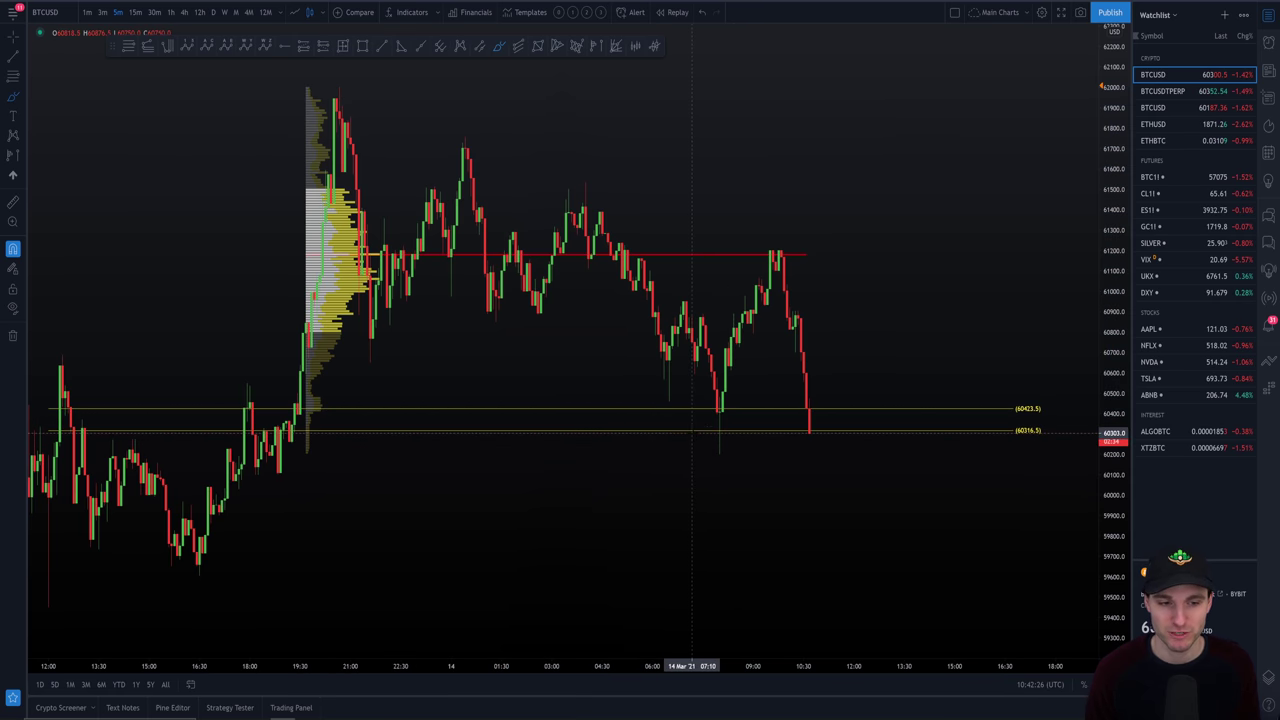
mouse_move(706, 408)
left_mouse_down()
mouse_move(732, 440)
mouse_move(716, 408)
mouse_move(728, 397)
mouse_move(703, 410)
mouse_move(738, 420)
mouse_move(712, 410)
mouse_move(773, 258)
left_mouse_up()
key("Delete")
key("Delete")
key("Delete")
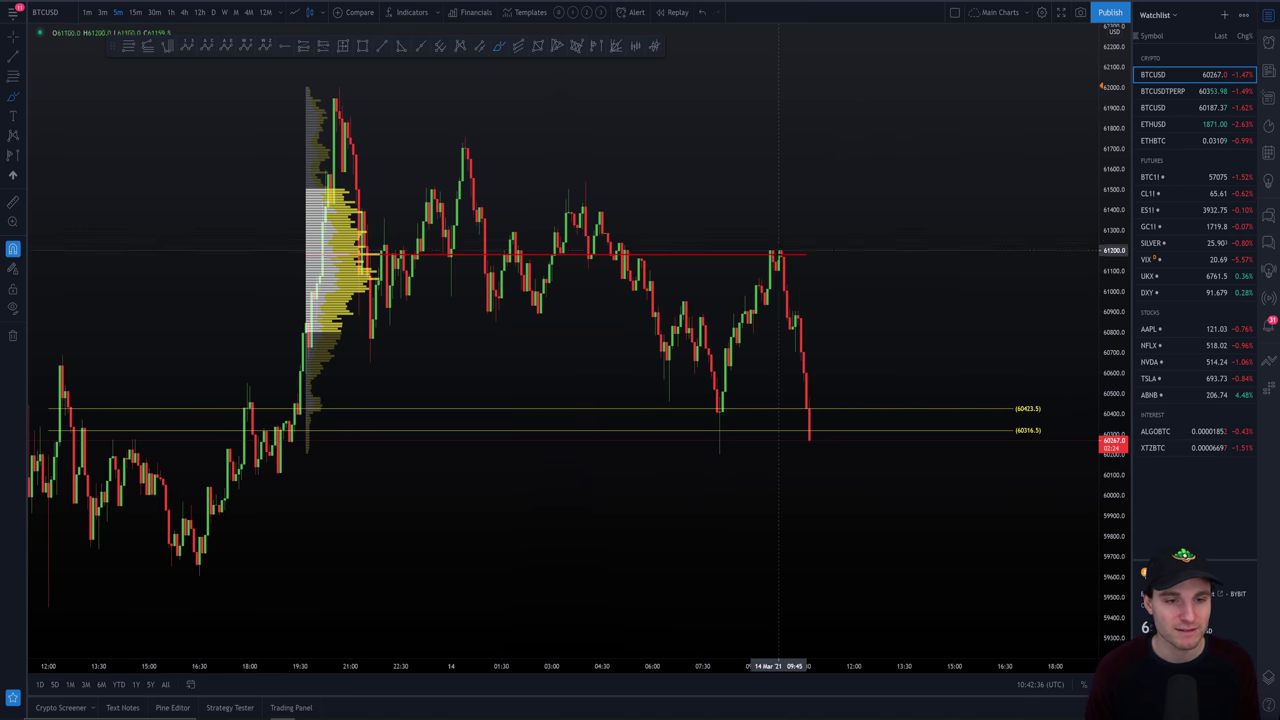
- Draw and delete marks over the left peak, the 60400 low, the red resistance and the drop
left_click_drag(312, 103, 352, 104)
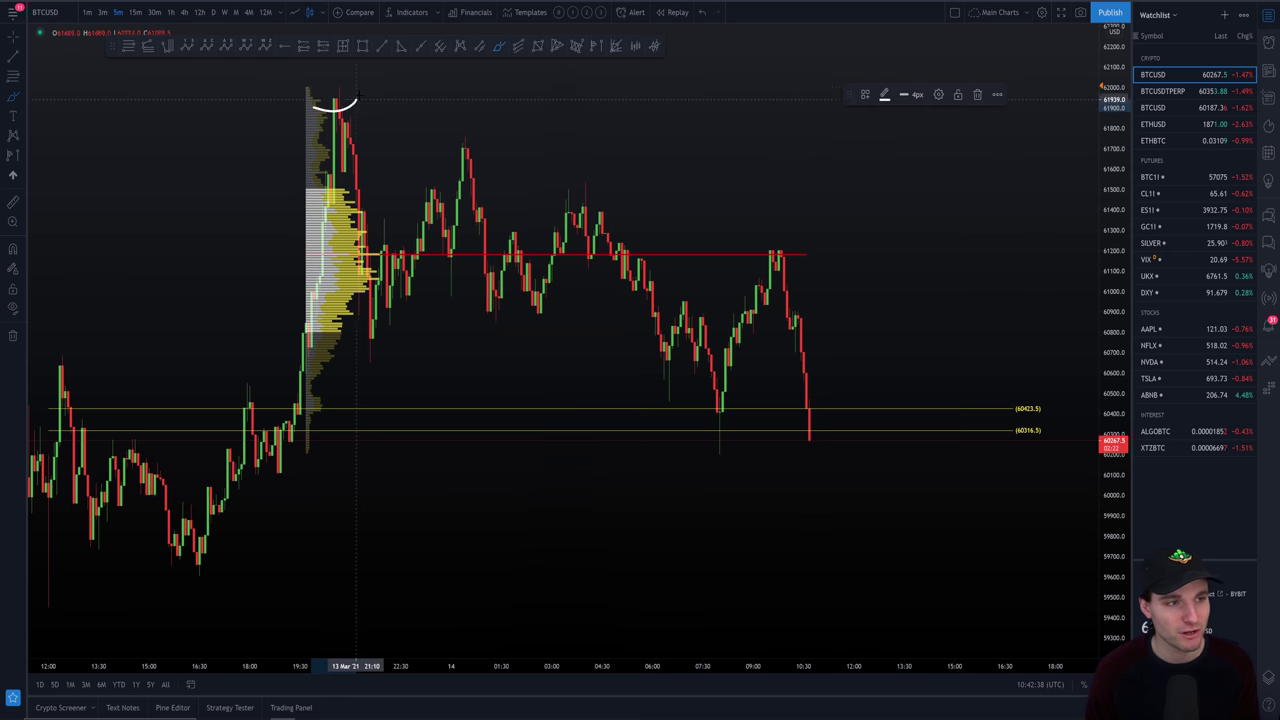
key("Delete")
left_click_drag(743, 402, 719, 458)
key("Delete")
mouse_move(778, 238)
left_mouse_down()
mouse_move(796, 262)
mouse_move(737, 254)
mouse_move(786, 266)
mouse_move(765, 233)
mouse_move(738, 256)
mouse_move(810, 268)
mouse_move(798, 246)
mouse_move(820, 445)
left_mouse_up()
key("Delete")
key("Delete")
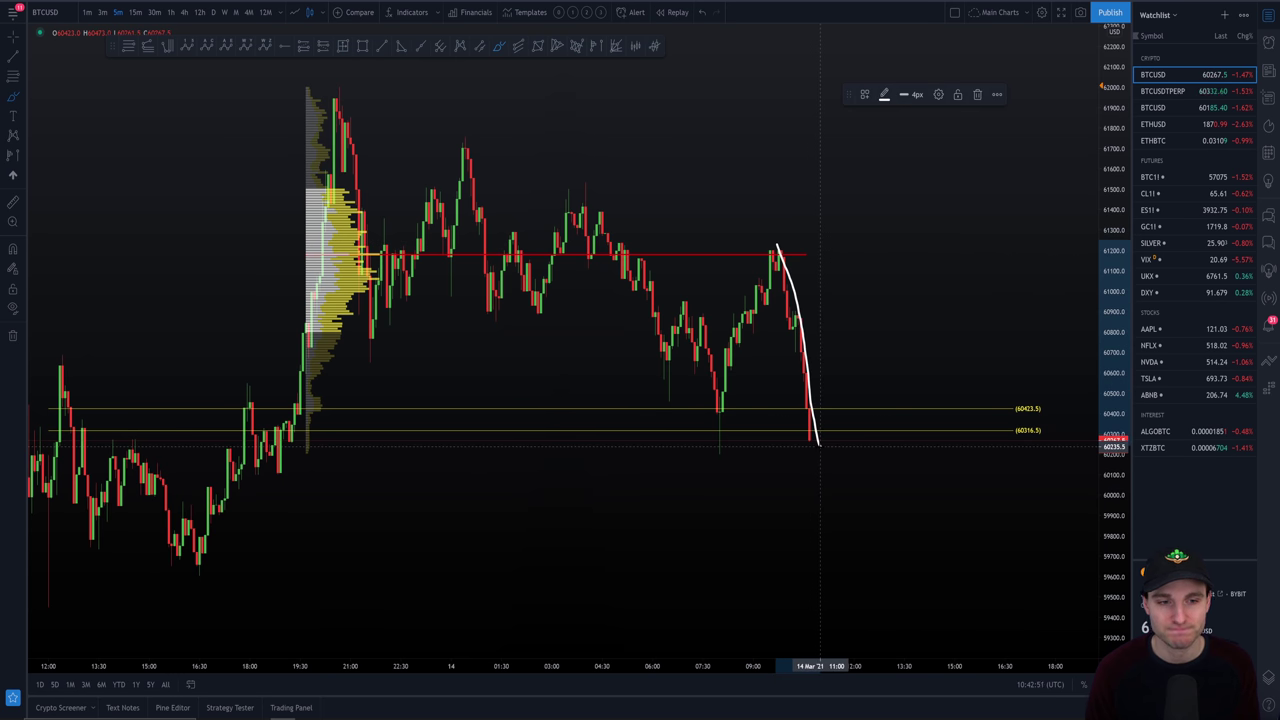
key("Delete")
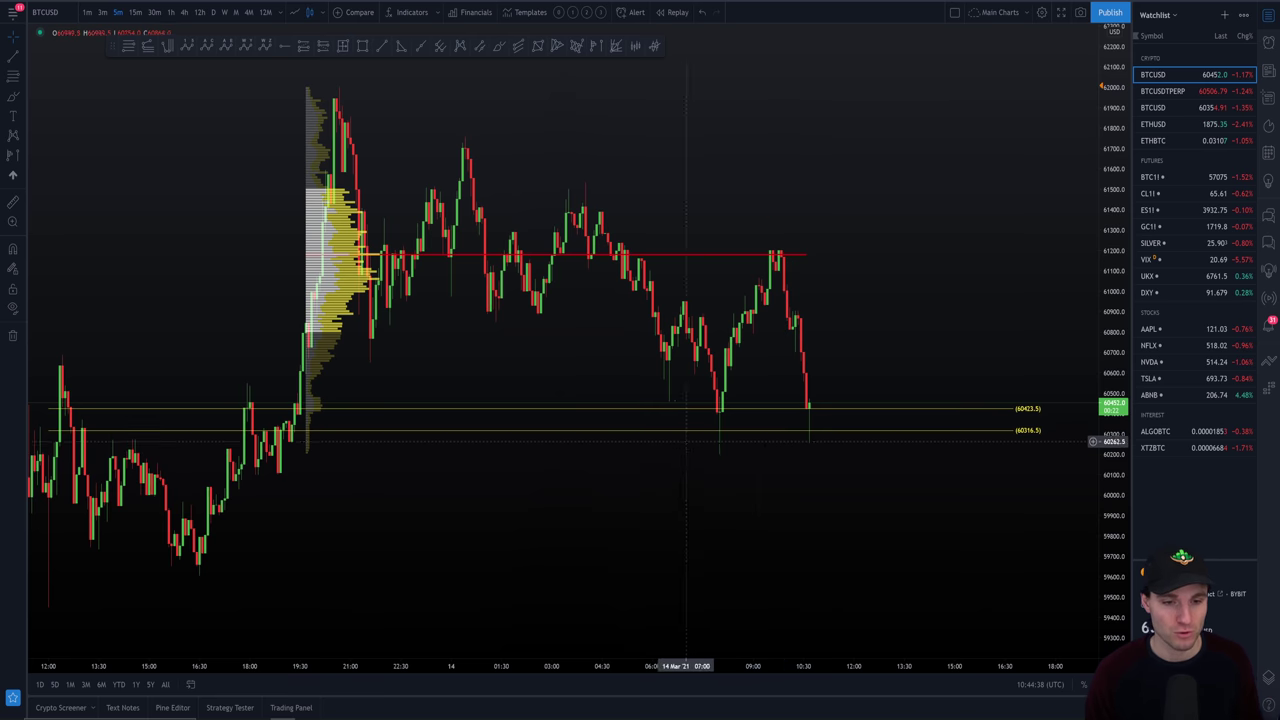
left_click(102, 12)
scroll(668, 490, "up", 5)
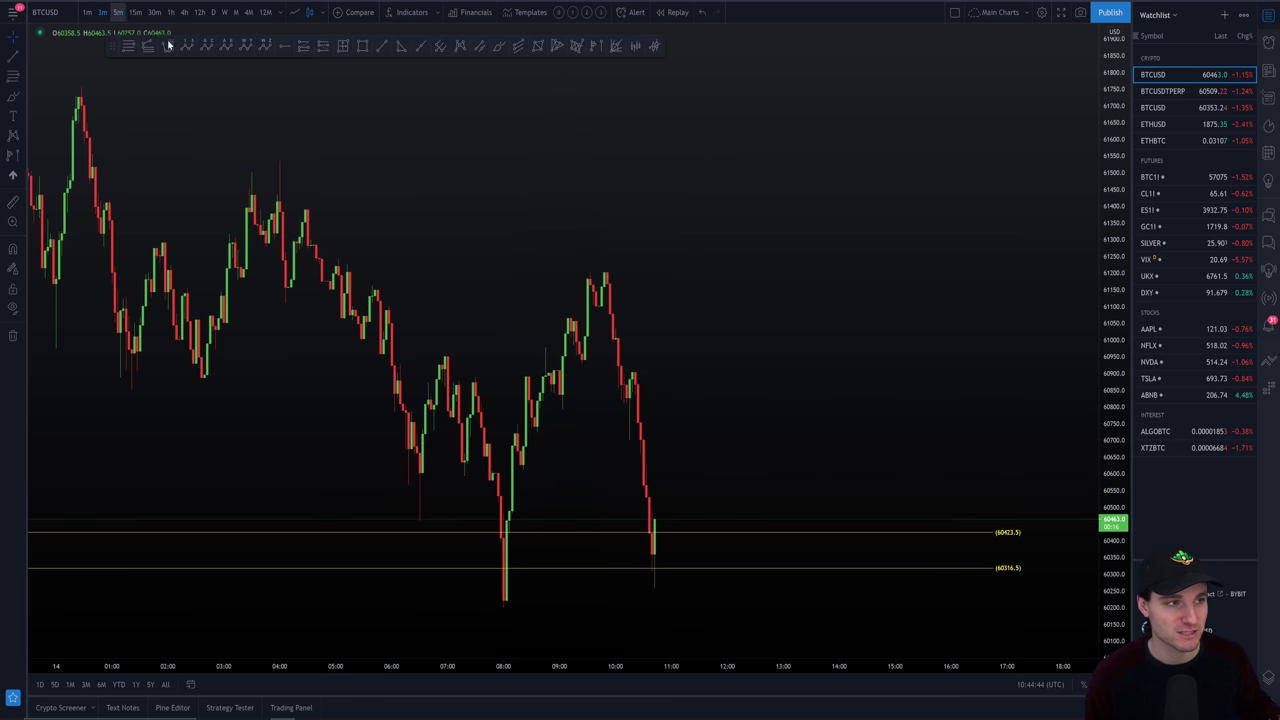
left_click(118, 12)
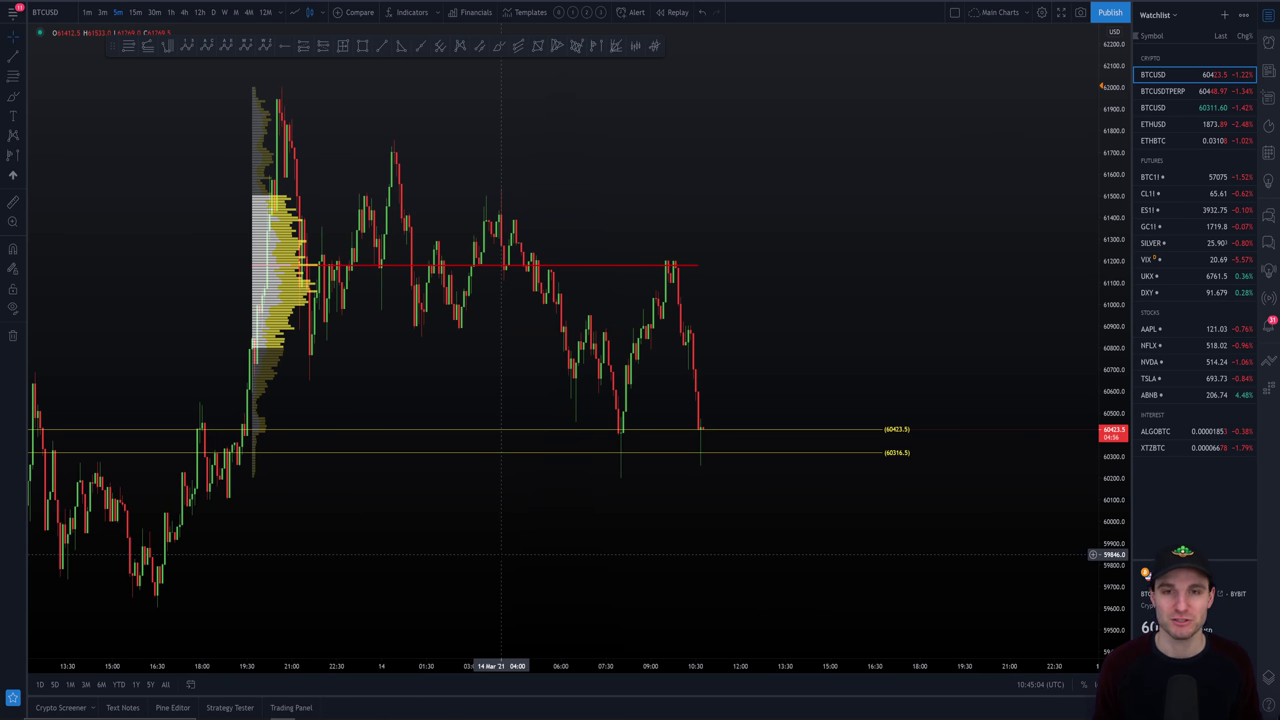
scroll(950, 428, "down", 4)
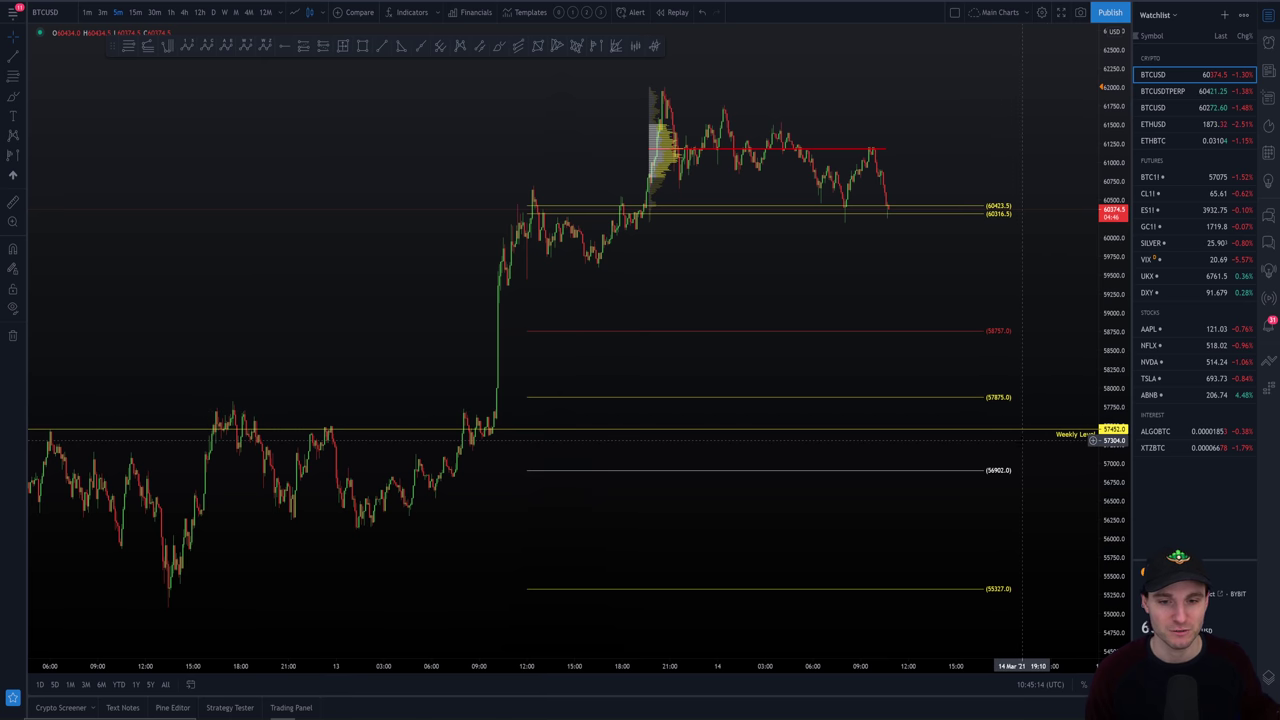
scroll(1018, 460, "up", 4)
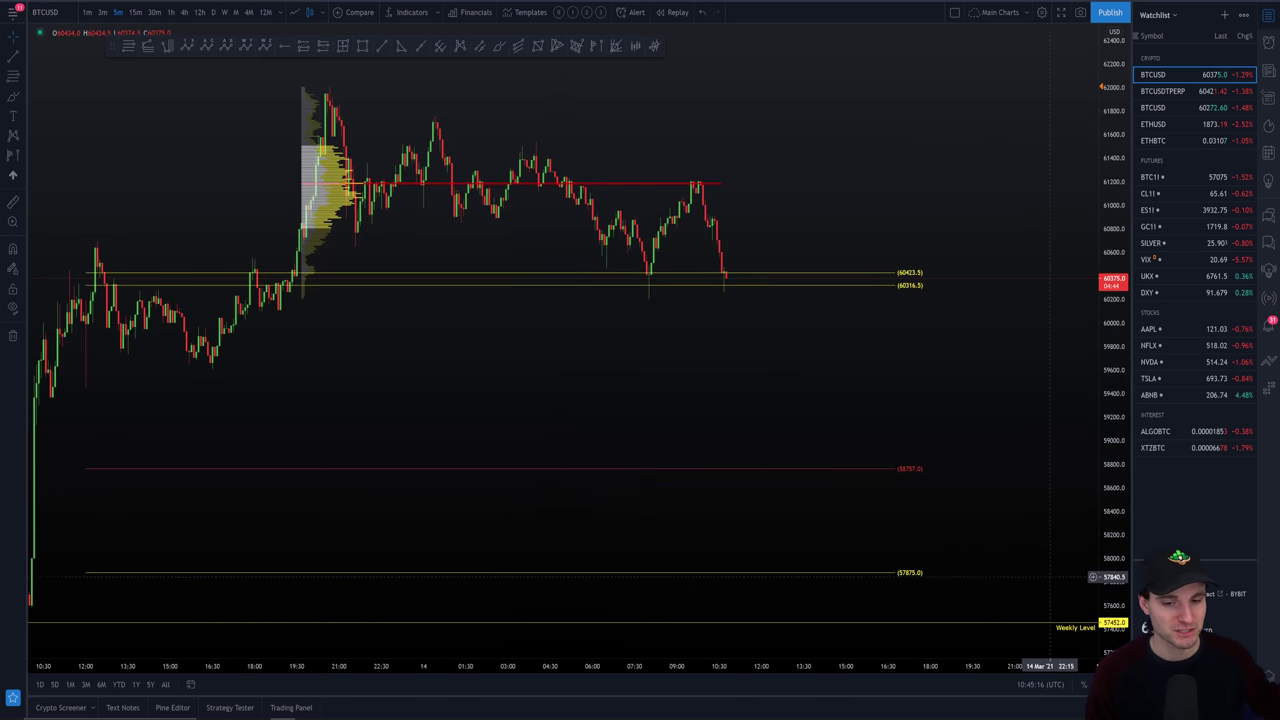
scroll(1001, 575, "up", 2)
left_click_drag(1001, 575, 1031, 574)
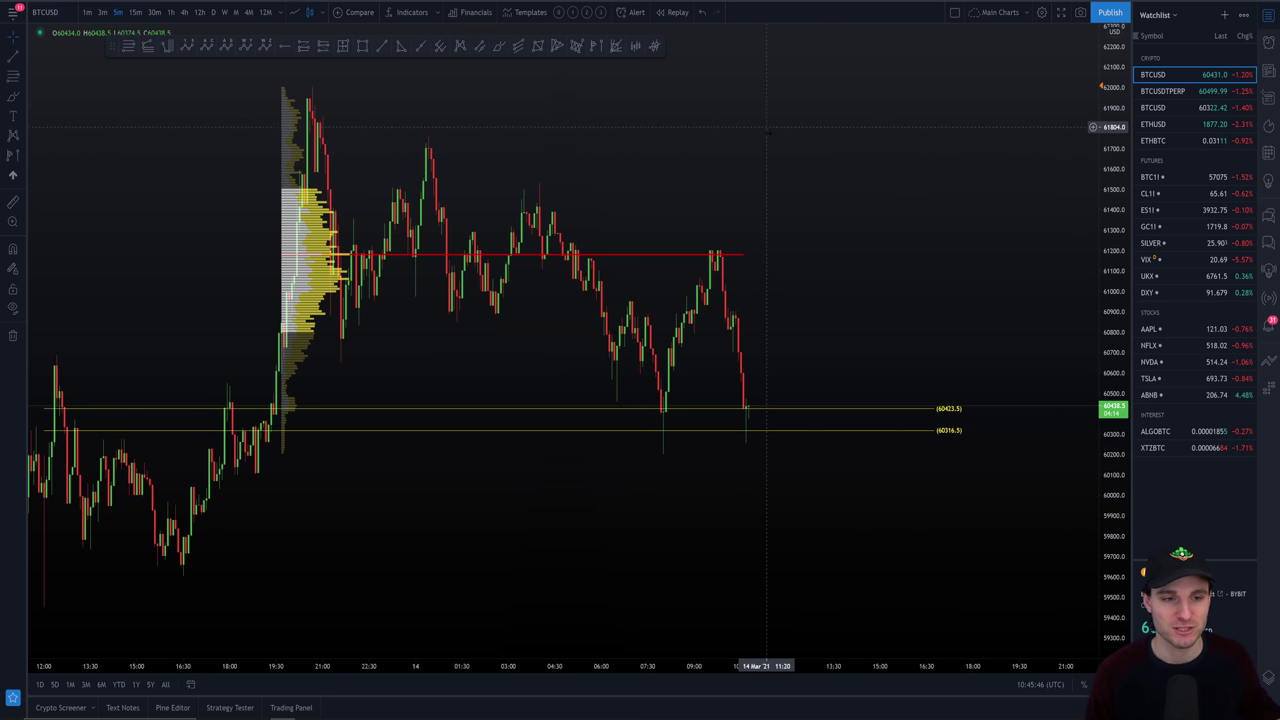
key("alt+Tab")
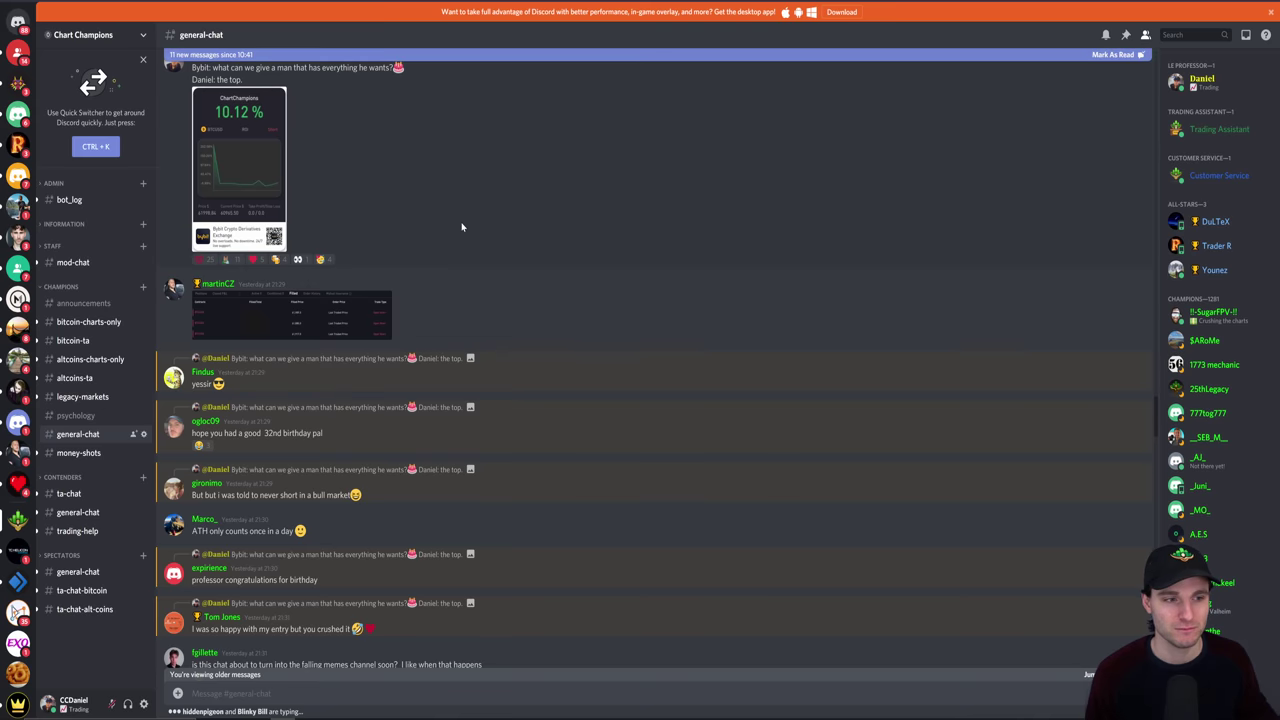
left_click(232, 151)
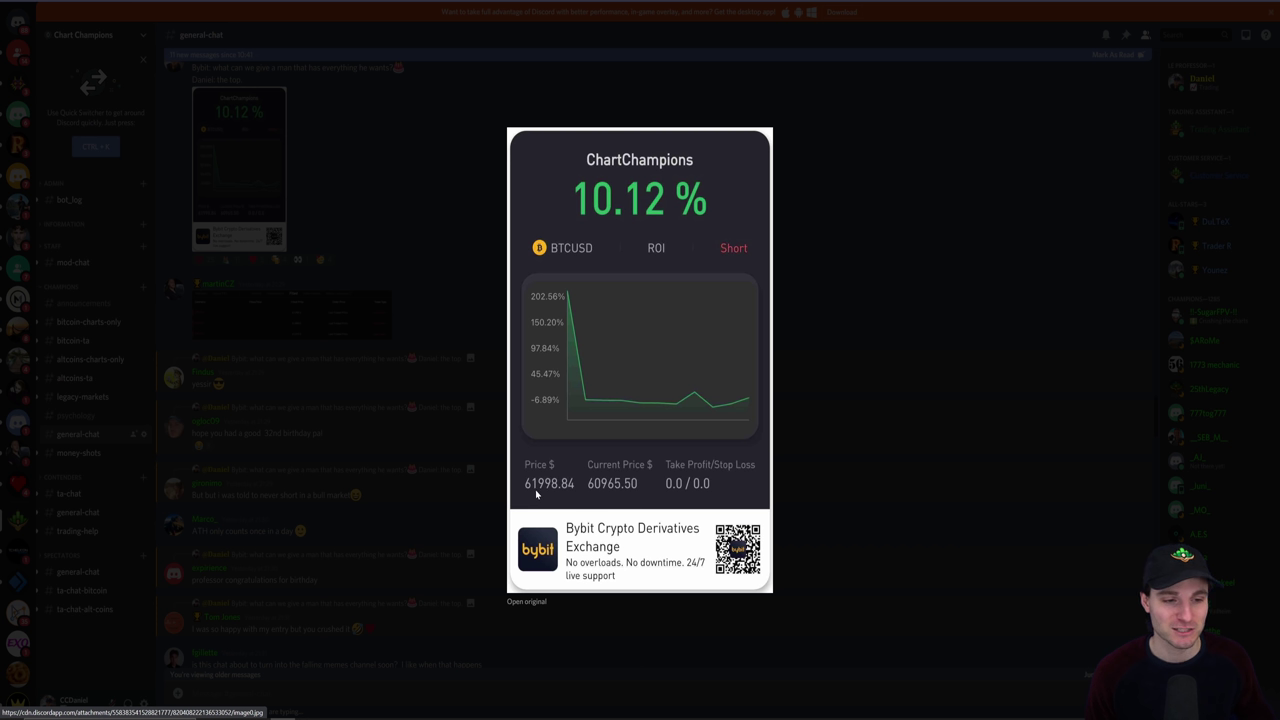
key("alt+Tab")
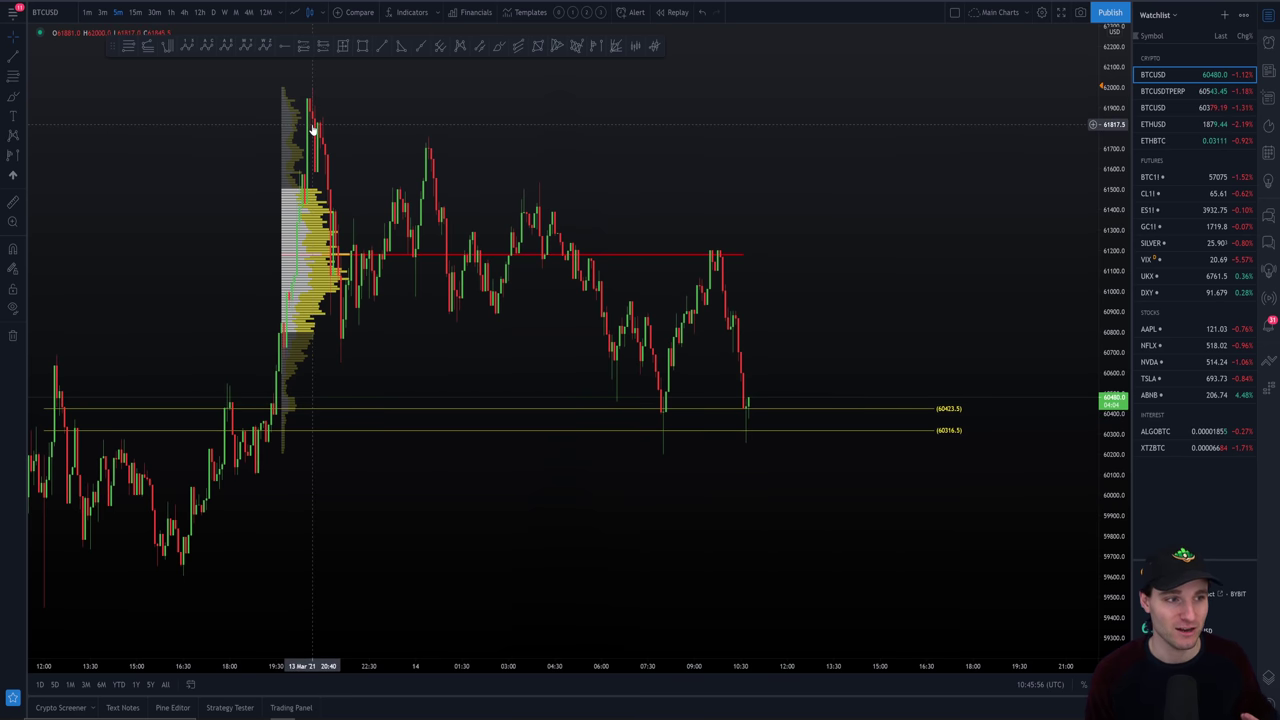
key("alt+Tab")
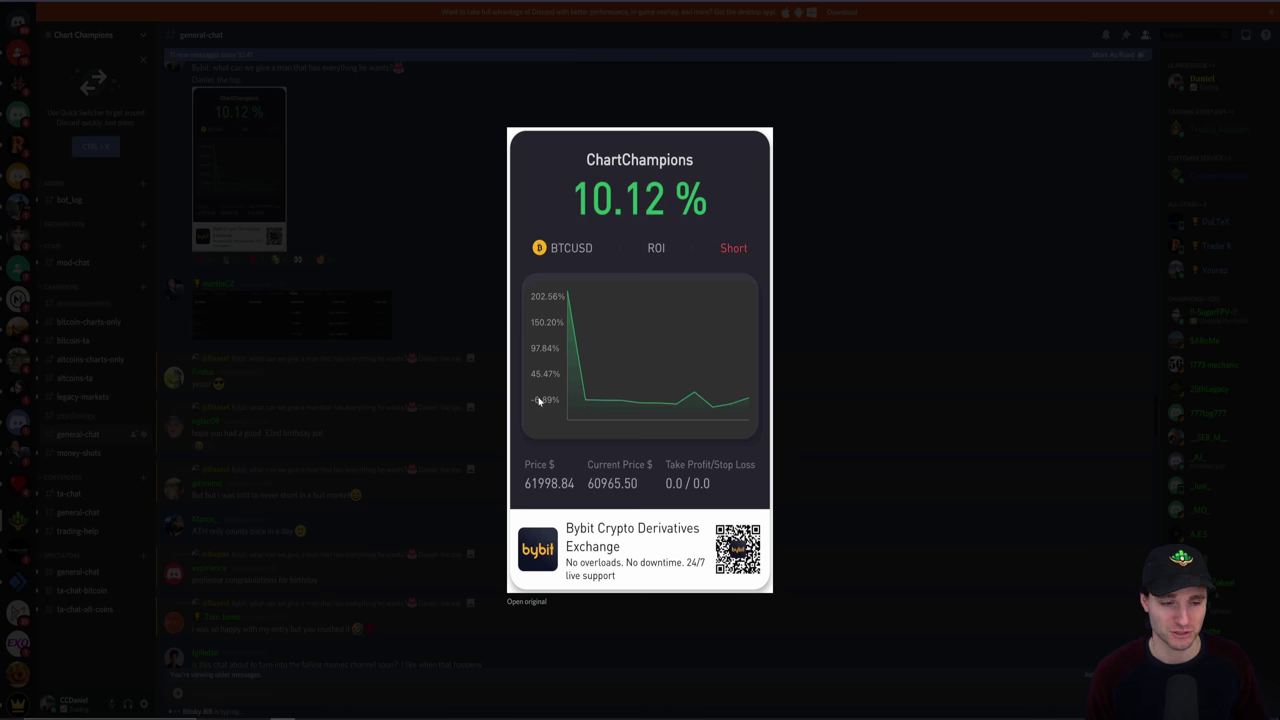
left_click(839, 328)
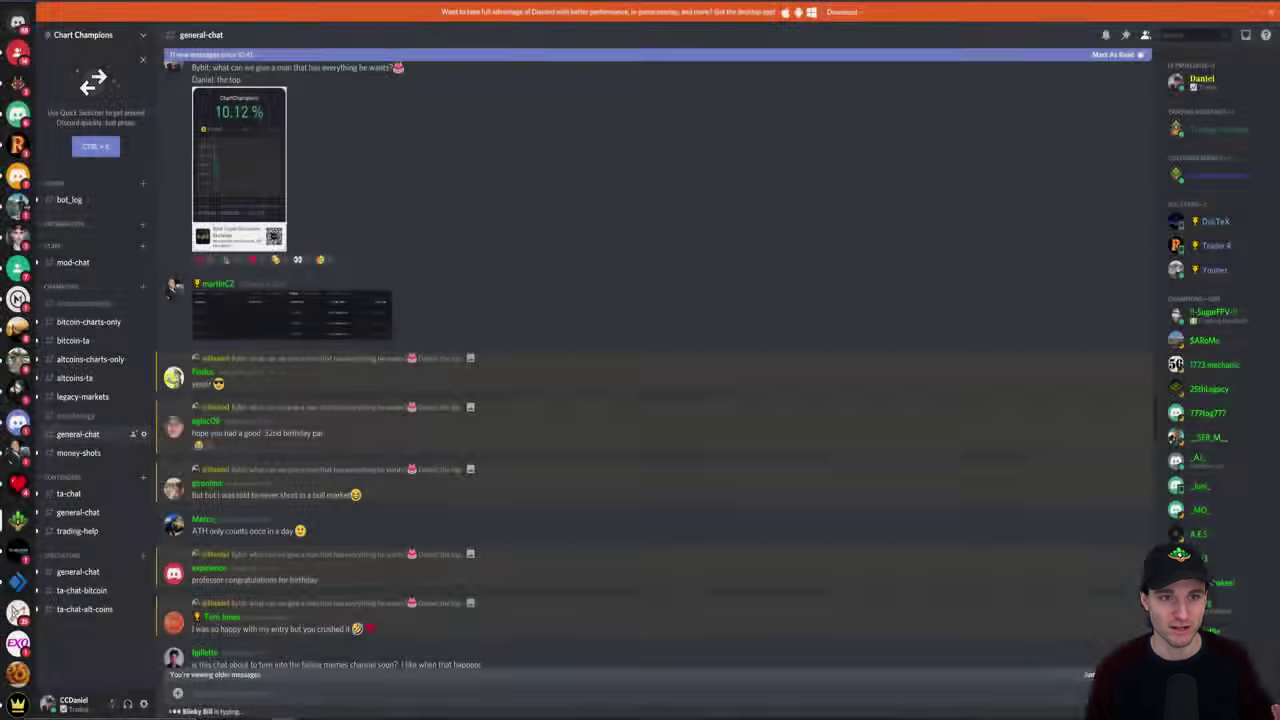
key("alt+Tab")
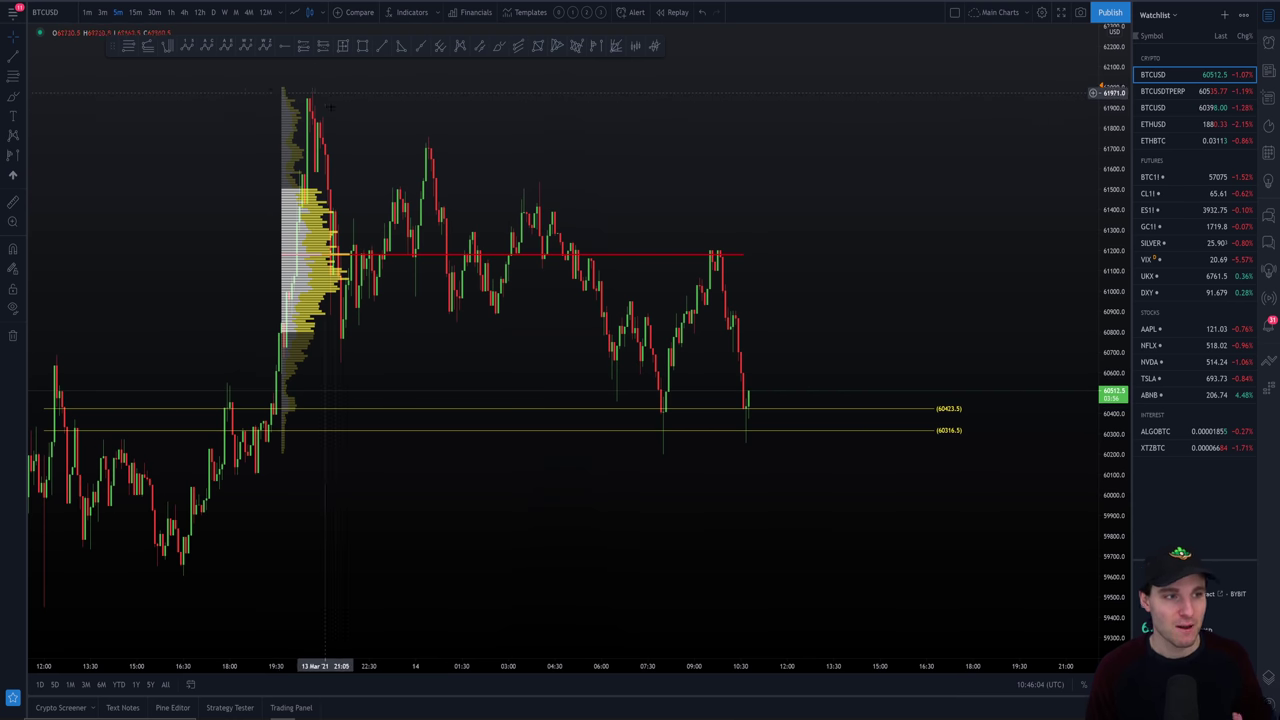